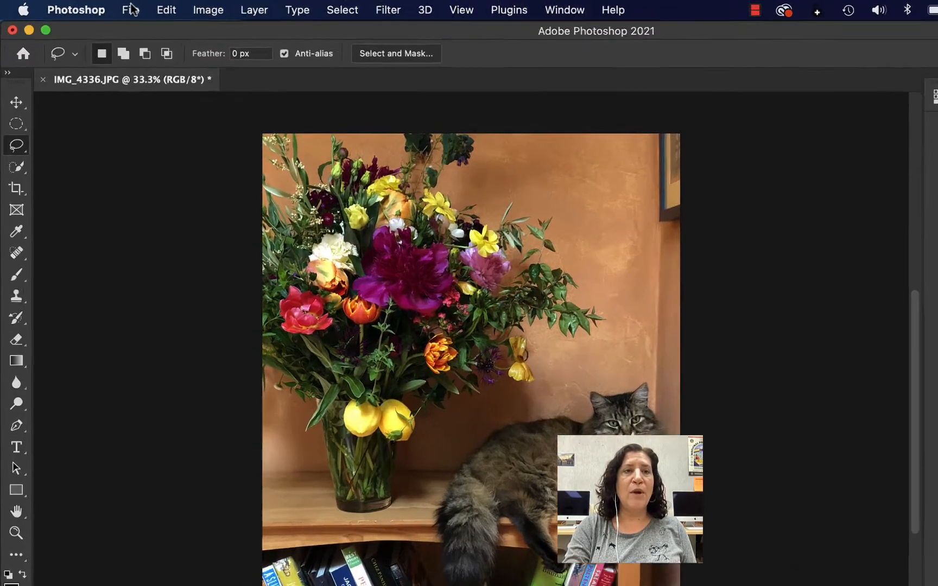
- Open the beach photo IMG_5641.HEIC from the Downloads folder as a second document
{"action": "left_click", "coordinate": [102, 7]}
{"action": "left_click", "coordinate": [199, 70]}
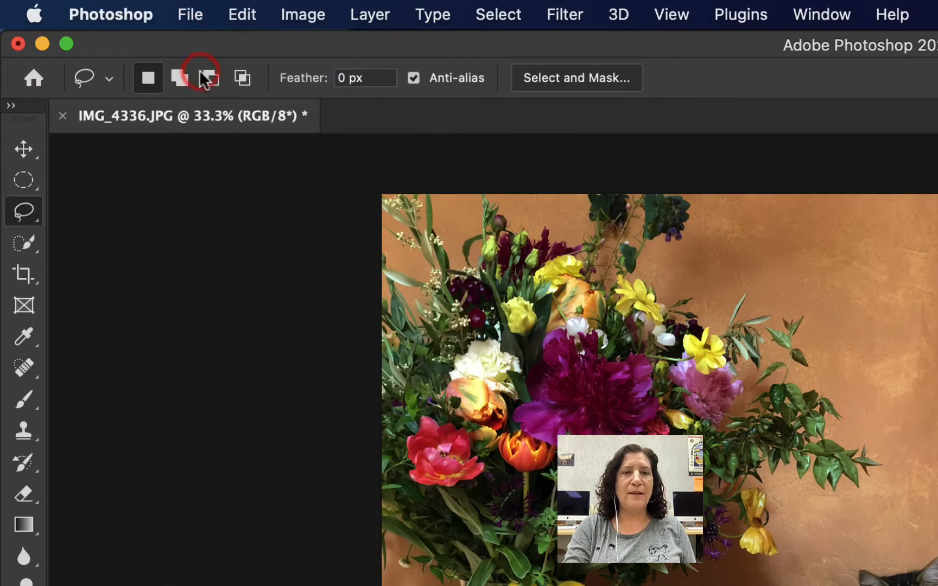
{"action": "scroll", "coordinate": [679, 319], "scroll_direction": "down", "scroll_amount": 10}
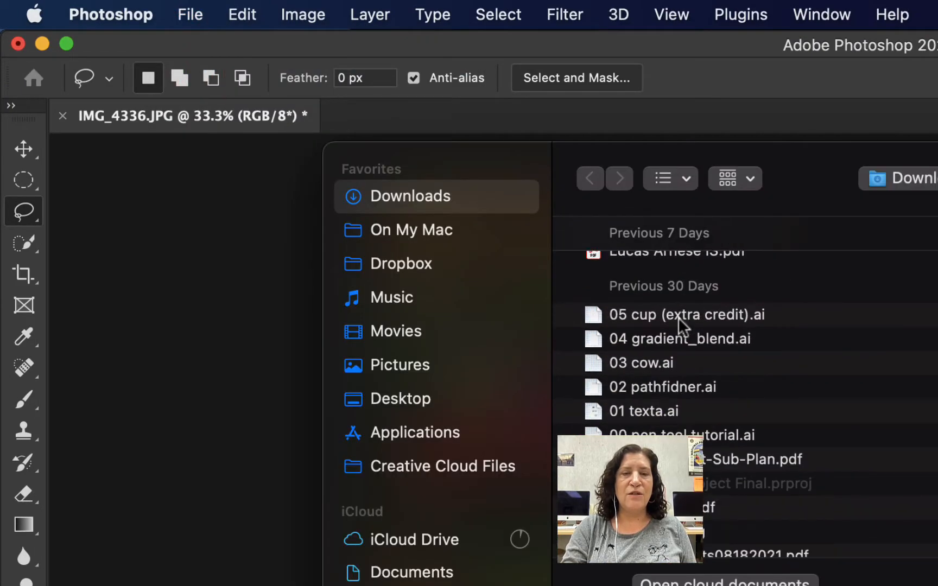
{"action": "scroll", "coordinate": [678, 318], "scroll_direction": "down", "scroll_amount": 5}
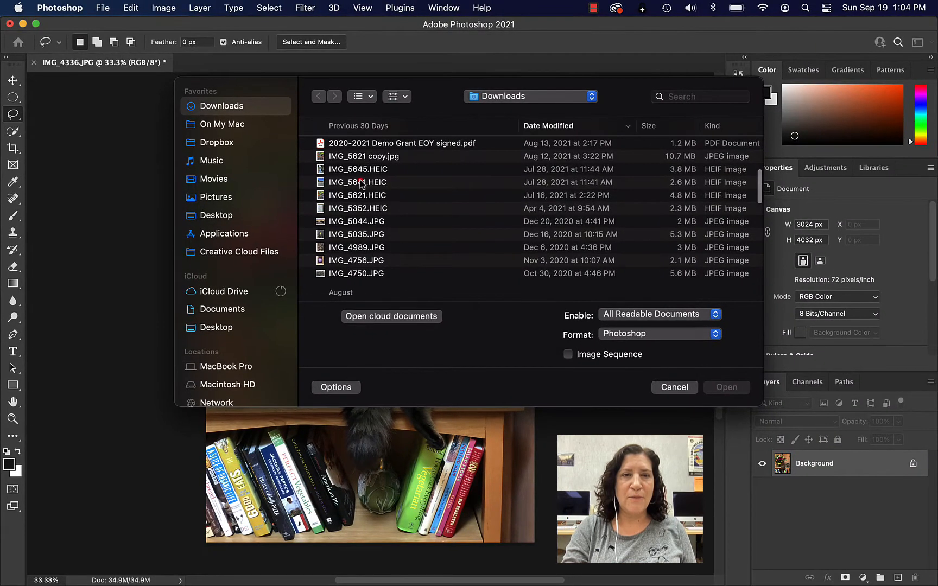
{"action": "left_click", "coordinate": [361, 182]}
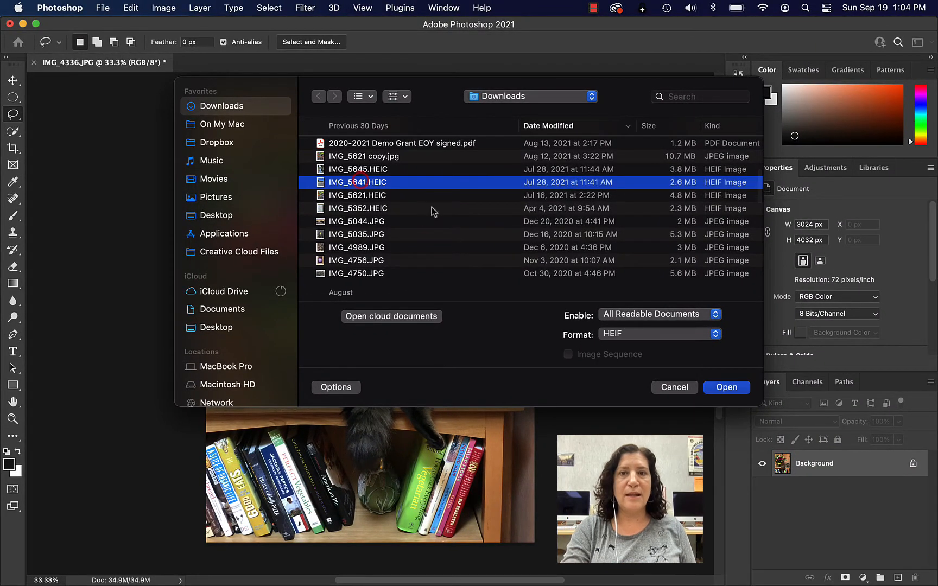
{"action": "left_click", "coordinate": [718, 390]}
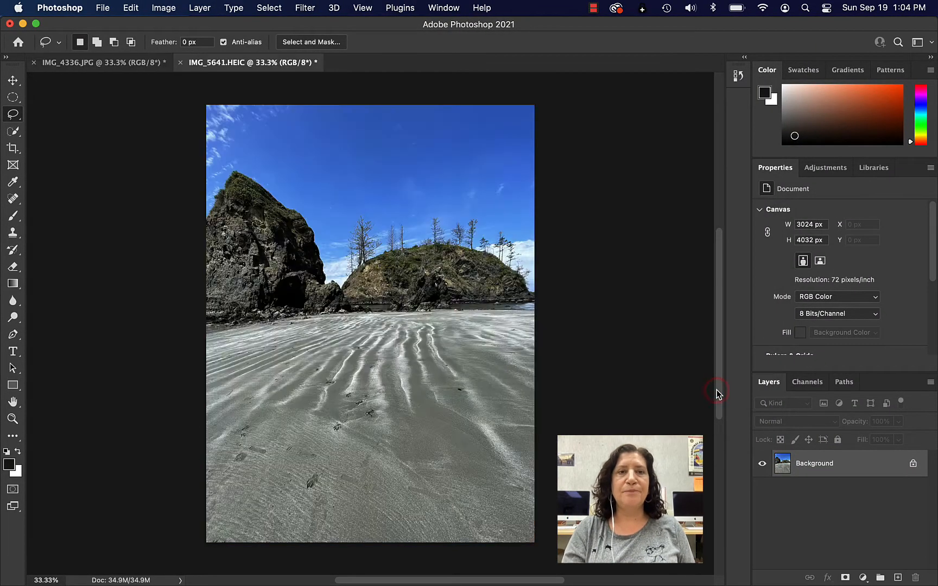
- Compare the two open photos, the flowers with the cat in IMG_4336.JPG and the beach in IMG_5641.HEIC
{"action": "left_click", "coordinate": [82, 63]}
{"action": "left_click", "coordinate": [206, 64]}
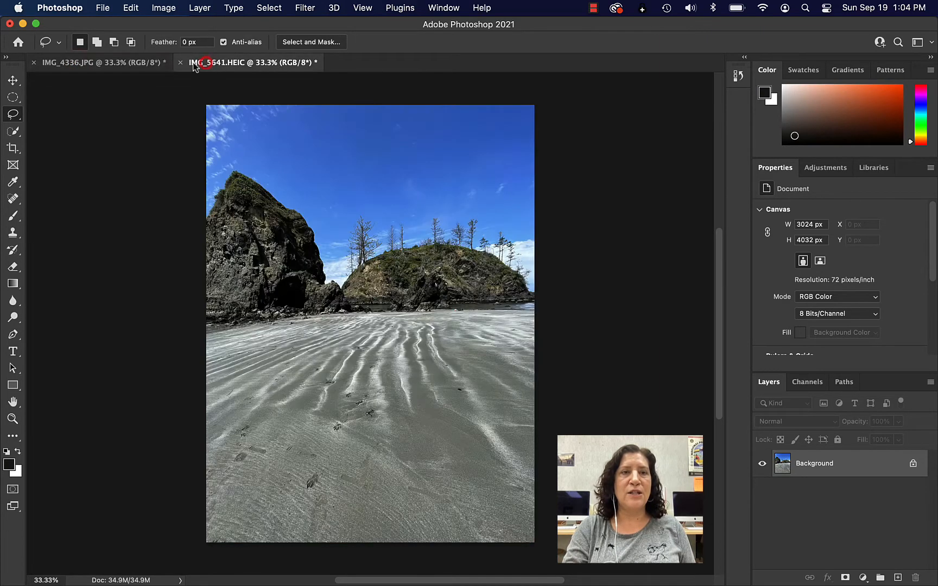
{"action": "left_click", "coordinate": [144, 62]}
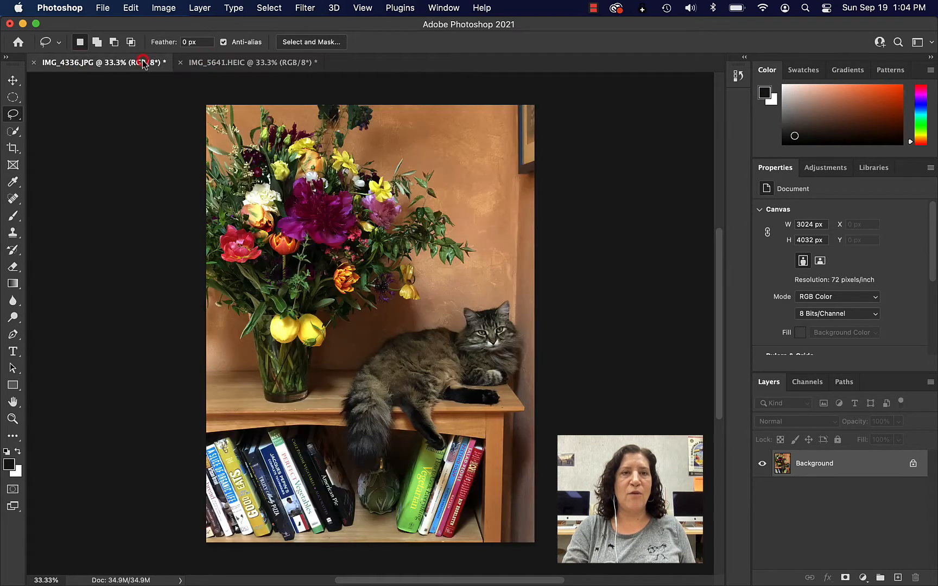
{"action": "left_click", "coordinate": [217, 62]}
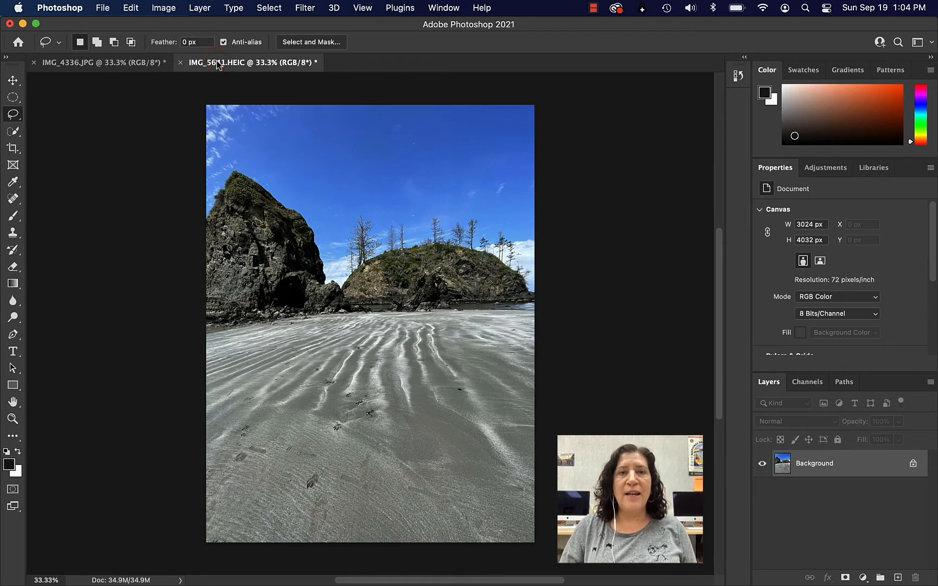
{"action": "left_click", "coordinate": [111, 64]}
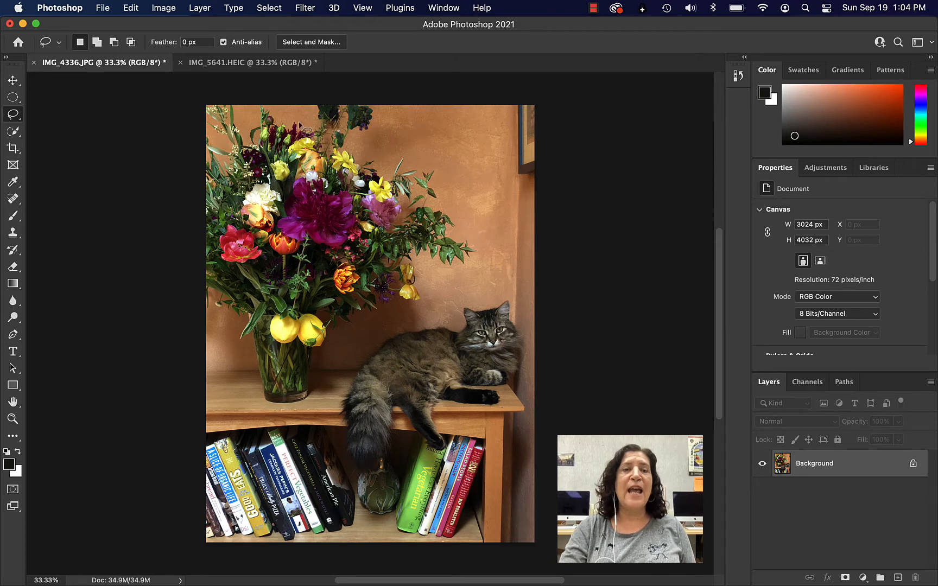
{"action": "left_click", "coordinate": [282, 62]}
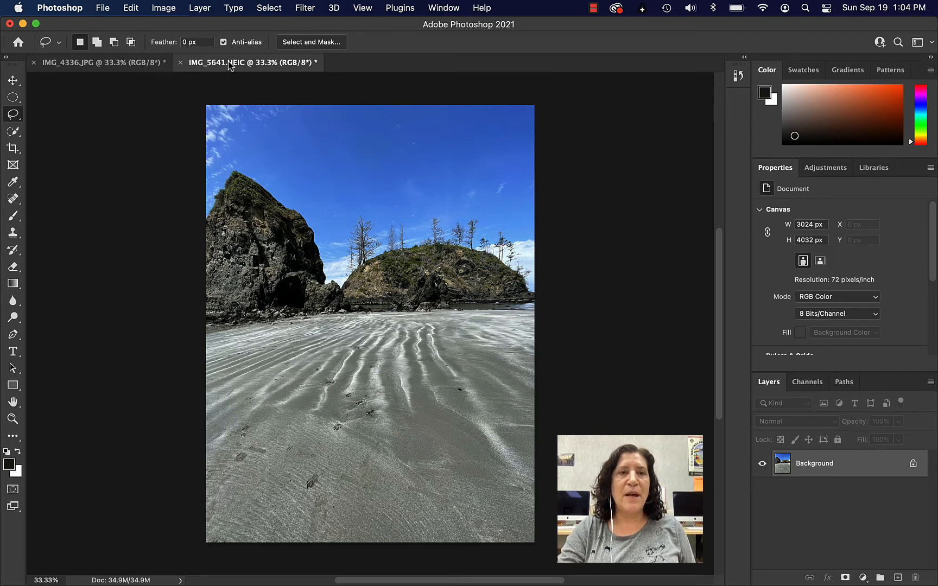
- In IMG_4336.JPG, try the Polygonal Lasso Tool and return to the regular Lasso Tool
{"action": "left_click", "coordinate": [150, 65]}
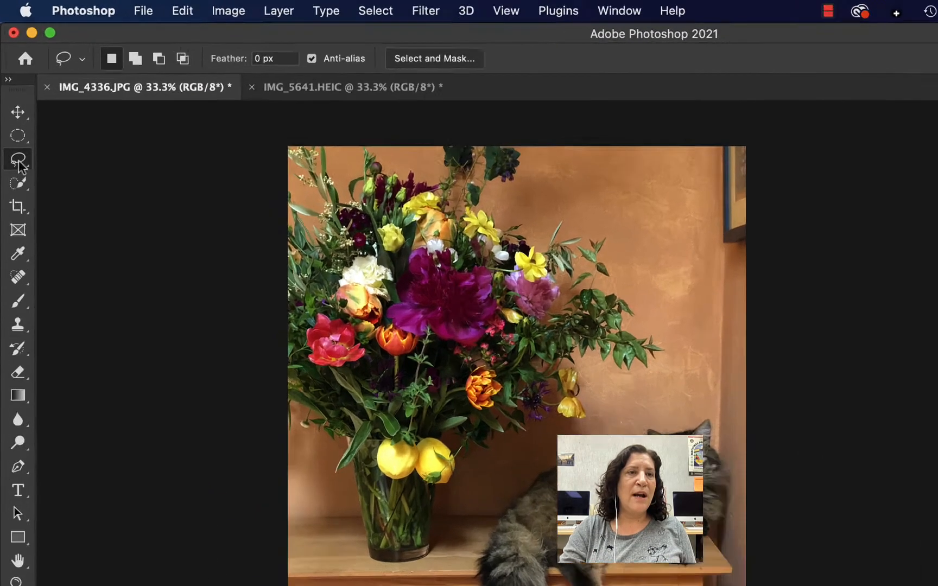
{"action": "right_click", "coordinate": [13, 114]}
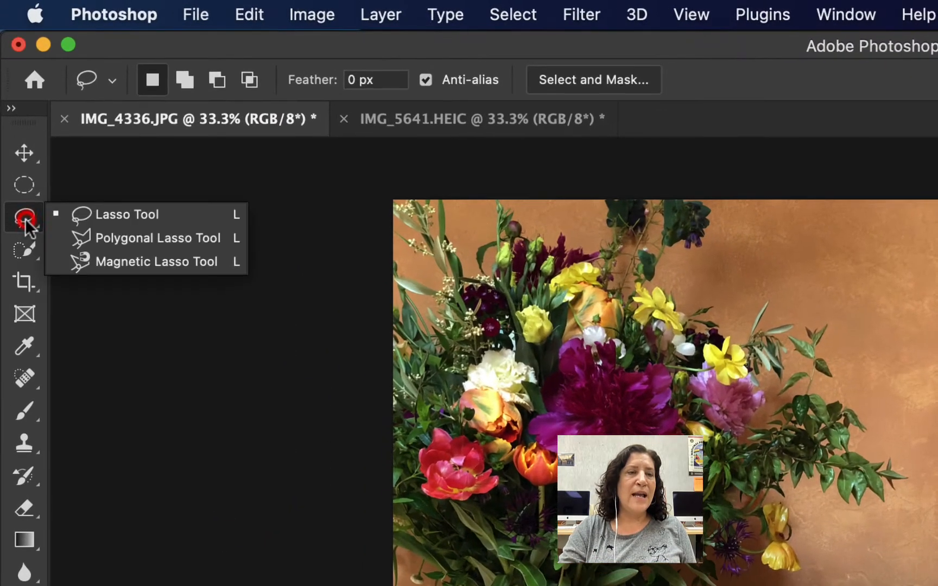
{"action": "left_click", "coordinate": [131, 234]}
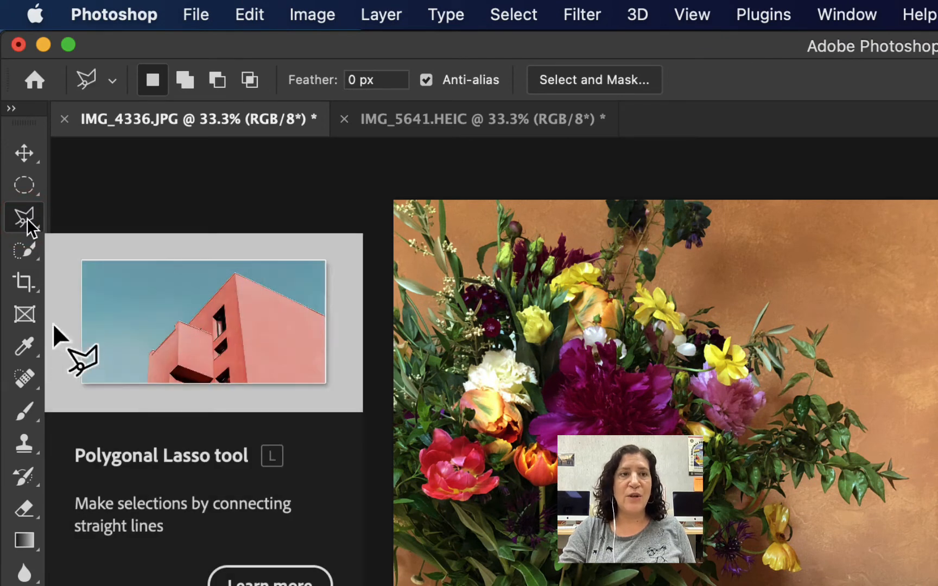
{"action": "right_click", "coordinate": [25, 218]}
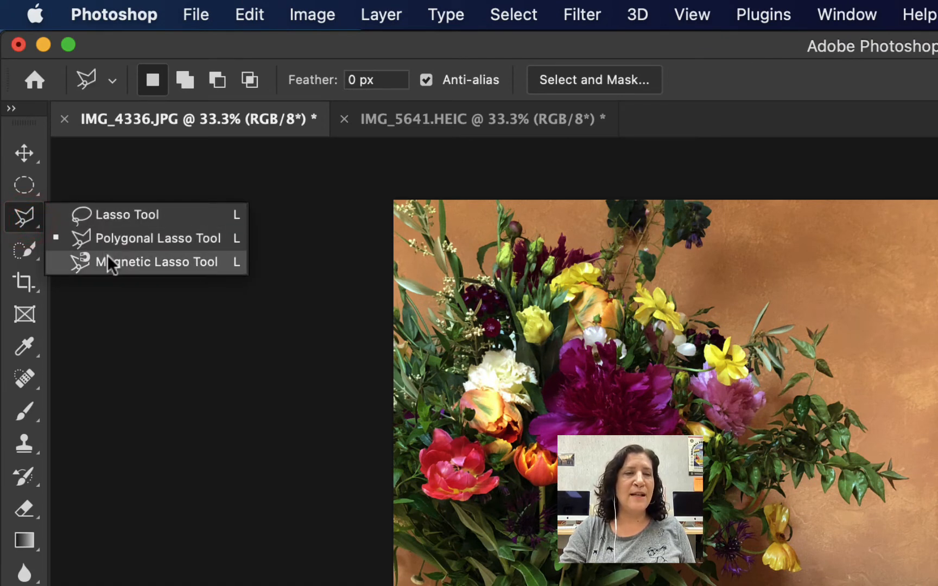
{"action": "left_click", "coordinate": [190, 241]}
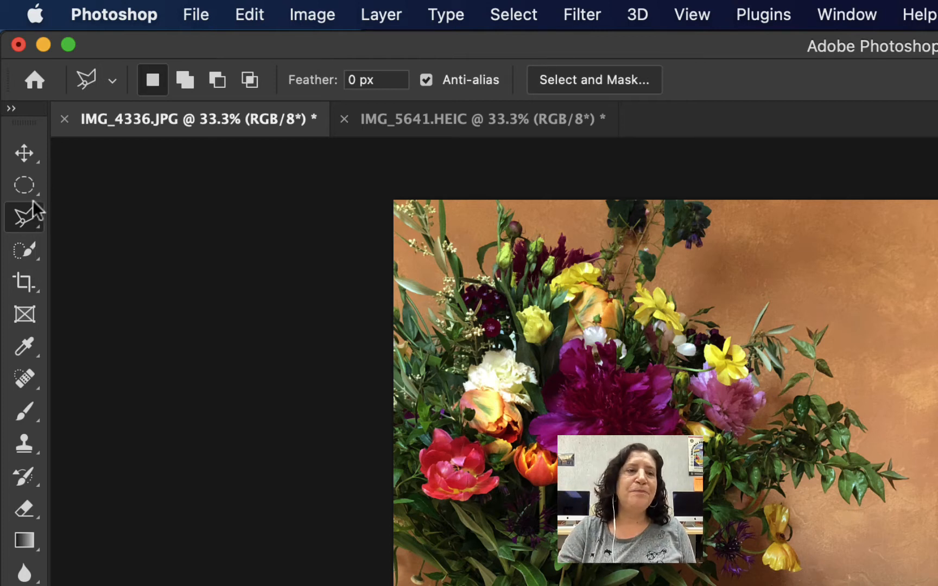
{"action": "right_click", "coordinate": [37, 214]}
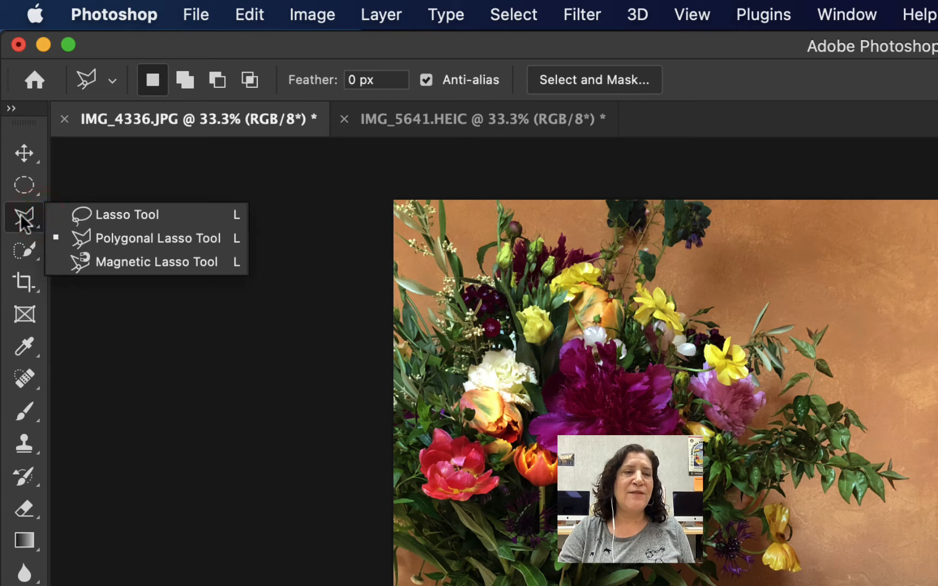
{"action": "left_click", "coordinate": [89, 214]}
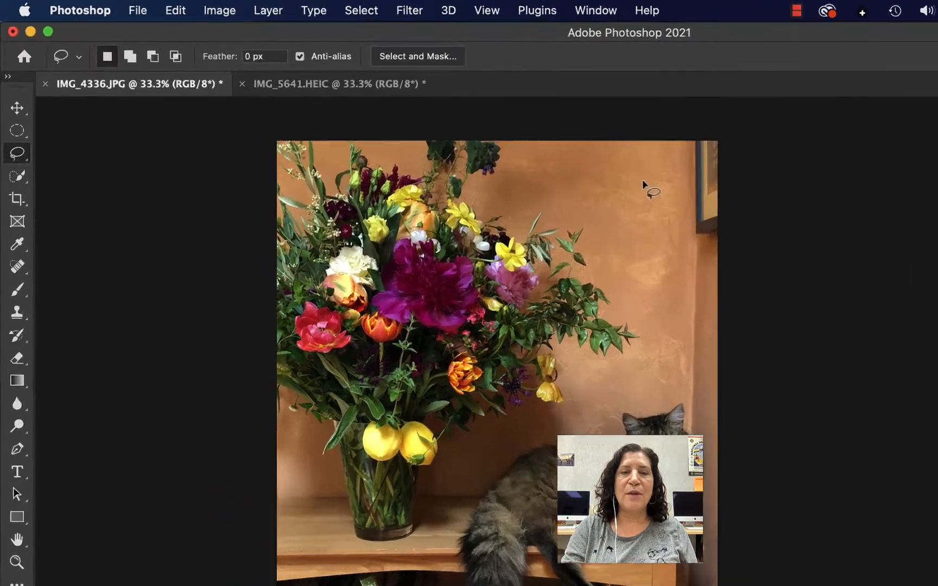
- Draw a rough circular lasso selection on the orange wall above the cat and deselect it
{"action": "mouse_move", "coordinate": [479, 134]}
{"action": "left_mouse_down"}
{"action": "mouse_move", "coordinate": [451, 150]}
{"action": "mouse_move", "coordinate": [466, 209]}
{"action": "mouse_move", "coordinate": [501, 188]}
{"action": "left_mouse_up"}
{"action": "mouse_move", "coordinate": [893, 333]}
{"action": "left_mouse_down"}
{"action": "mouse_move", "coordinate": [903, 287]}
{"action": "mouse_move", "coordinate": [888, 252]}
{"action": "mouse_move", "coordinate": [867, 242]}
{"action": "left_mouse_up"}
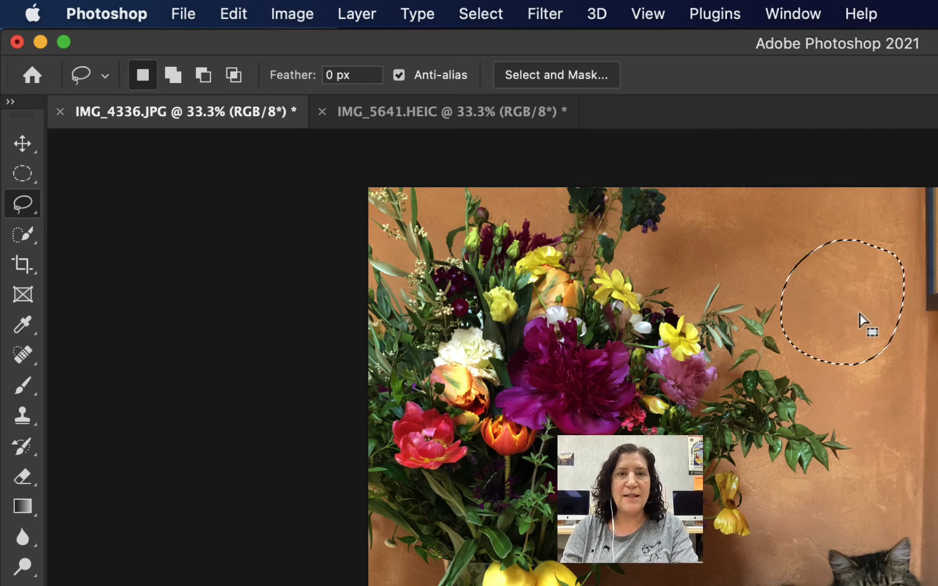
{"action": "left_click", "coordinate": [480, 13]}
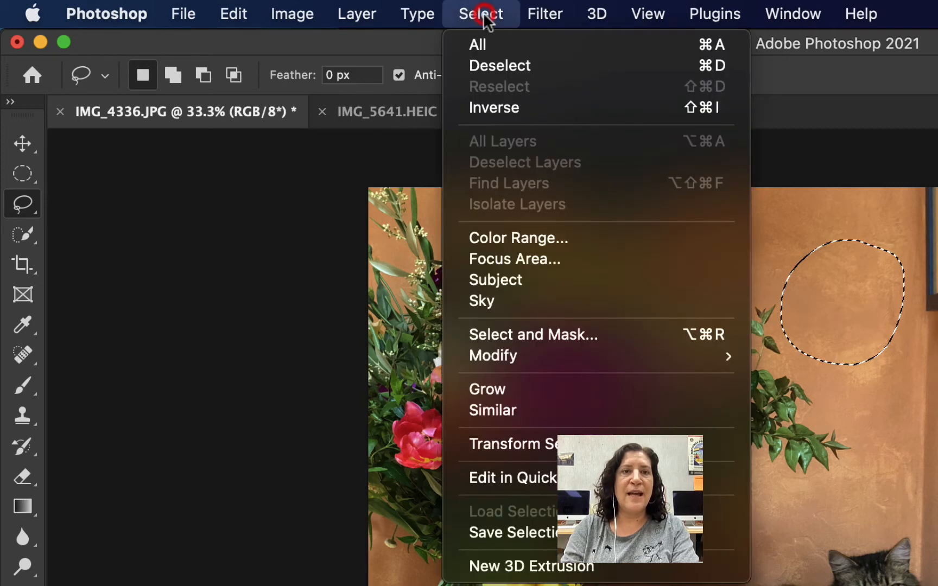
{"action": "left_click", "coordinate": [486, 66]}
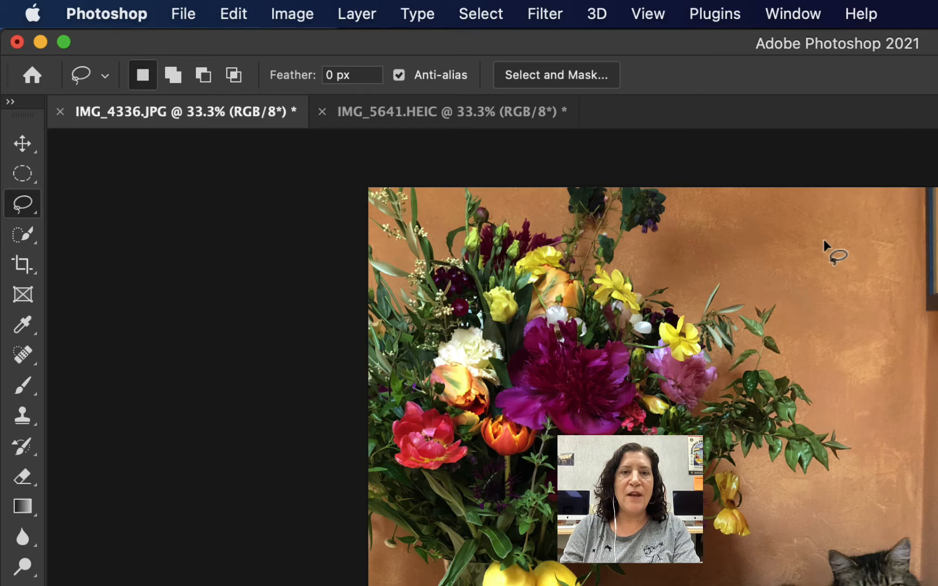
- Lasso a round area of the orange wall and extend it with three overlapping areas in Add to Selection mode
{"action": "mouse_move", "coordinate": [844, 231]}
{"action": "left_mouse_down"}
{"action": "mouse_move", "coordinate": [823, 231]}
{"action": "mouse_move", "coordinate": [770, 281]}
{"action": "mouse_move", "coordinate": [826, 317]}
{"action": "mouse_move", "coordinate": [867, 289]}
{"action": "mouse_move", "coordinate": [864, 250]}
{"action": "mouse_move", "coordinate": [846, 234]}
{"action": "left_mouse_up"}
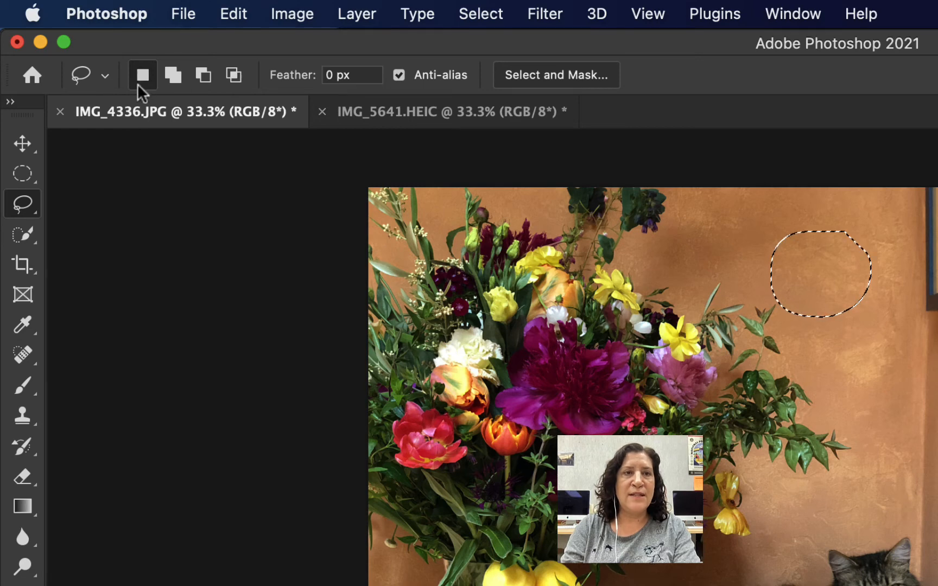
{"action": "left_click", "coordinate": [174, 73]}
{"action": "mouse_move", "coordinate": [882, 310]}
{"action": "left_mouse_down"}
{"action": "mouse_move", "coordinate": [838, 290]}
{"action": "mouse_move", "coordinate": [816, 330]}
{"action": "mouse_move", "coordinate": [859, 367]}
{"action": "mouse_move", "coordinate": [908, 348]}
{"action": "mouse_move", "coordinate": [891, 318]}
{"action": "left_mouse_up"}
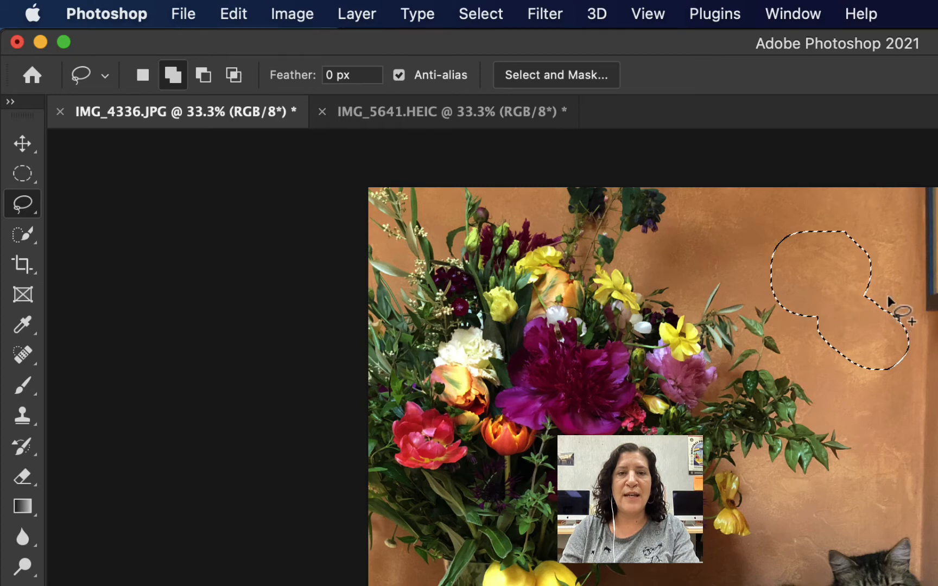
{"action": "mouse_move", "coordinate": [883, 247]}
{"action": "left_mouse_down"}
{"action": "mouse_move", "coordinate": [898, 241]}
{"action": "mouse_move", "coordinate": [904, 258]}
{"action": "mouse_move", "coordinate": [896, 245]}
{"action": "left_mouse_up"}
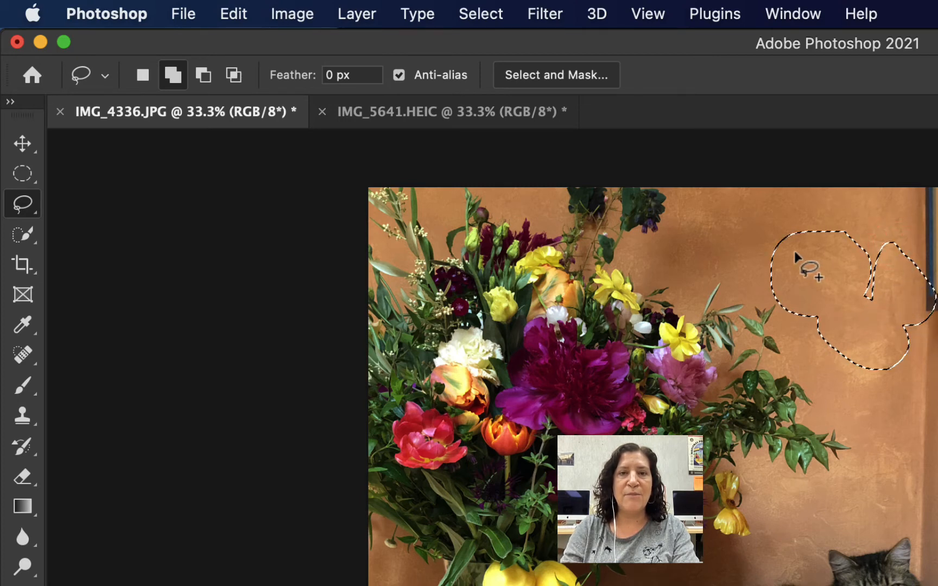
{"action": "mouse_move", "coordinate": [796, 251]}
{"action": "left_mouse_down"}
{"action": "mouse_move", "coordinate": [806, 285]}
{"action": "mouse_move", "coordinate": [848, 215]}
{"action": "mouse_move", "coordinate": [896, 247]}
{"action": "mouse_move", "coordinate": [749, 251]}
{"action": "mouse_move", "coordinate": [852, 290]}
{"action": "mouse_move", "coordinate": [842, 268]}
{"action": "mouse_move", "coordinate": [821, 278]}
{"action": "left_mouse_up"}
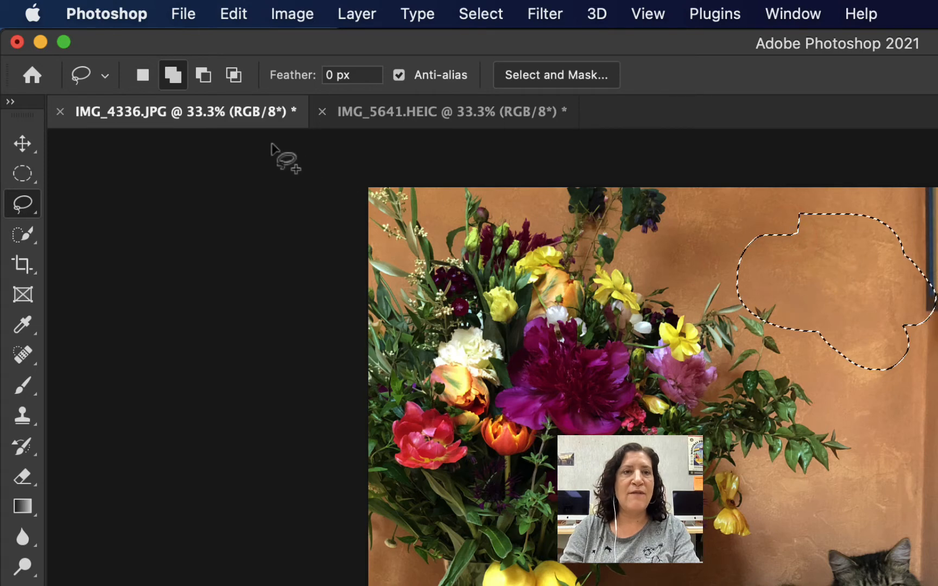
- Subtract two lassoed areas from the lower and upper edges of the wall selection, and deselect everything
{"action": "left_click", "coordinate": [205, 77]}
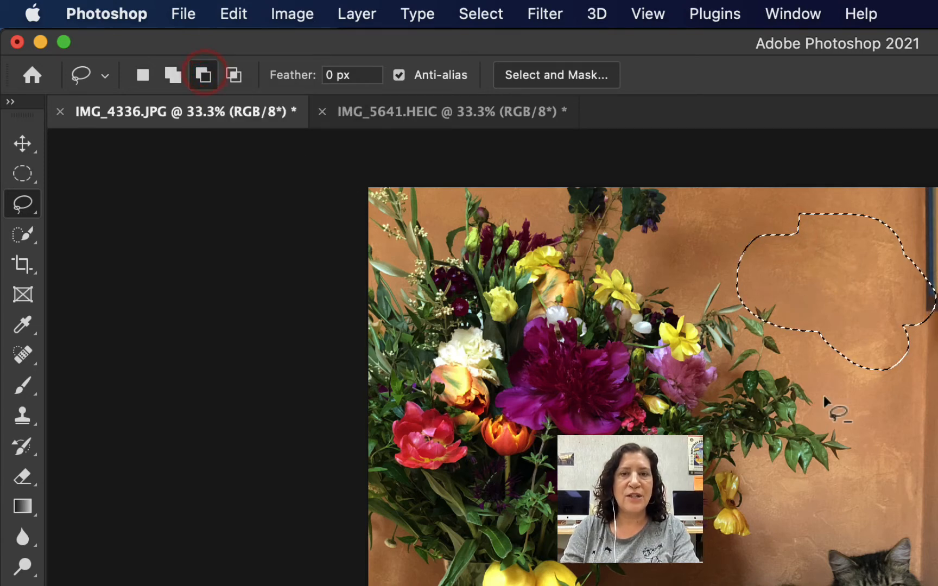
{"action": "mouse_move", "coordinate": [881, 408]}
{"action": "left_mouse_down"}
{"action": "mouse_move", "coordinate": [881, 356]}
{"action": "mouse_move", "coordinate": [844, 284]}
{"action": "mouse_move", "coordinate": [790, 328]}
{"action": "mouse_move", "coordinate": [869, 403]}
{"action": "left_mouse_up"}
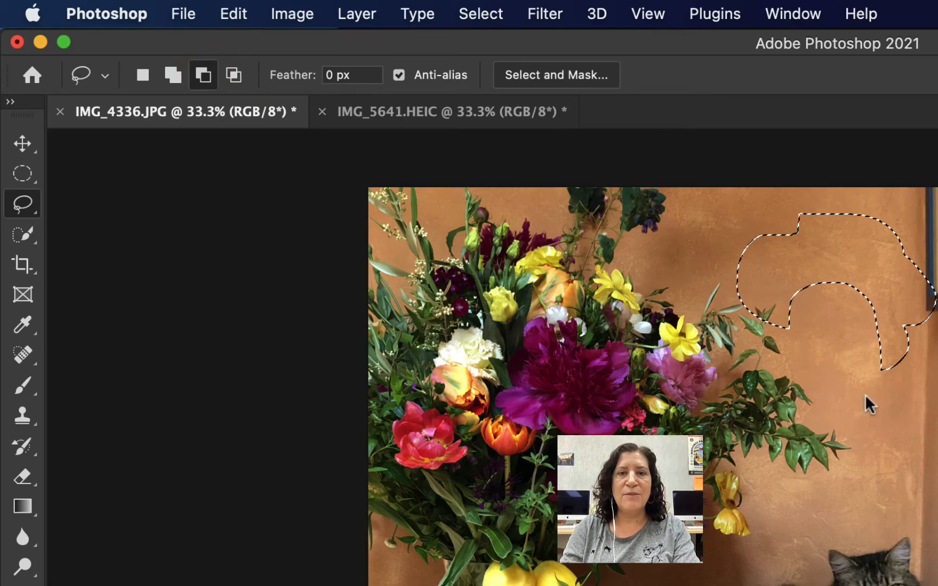
{"action": "mouse_move", "coordinate": [861, 203]}
{"action": "left_mouse_down"}
{"action": "mouse_move", "coordinate": [872, 250]}
{"action": "mouse_move", "coordinate": [913, 243]}
{"action": "mouse_move", "coordinate": [905, 222]}
{"action": "left_mouse_up"}
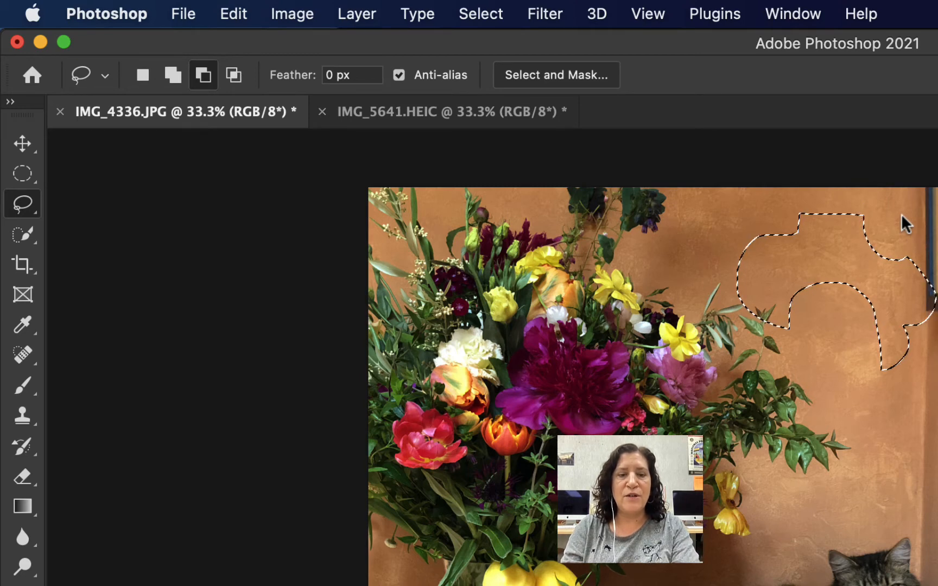
{"action": "key", "text": "super+d"}
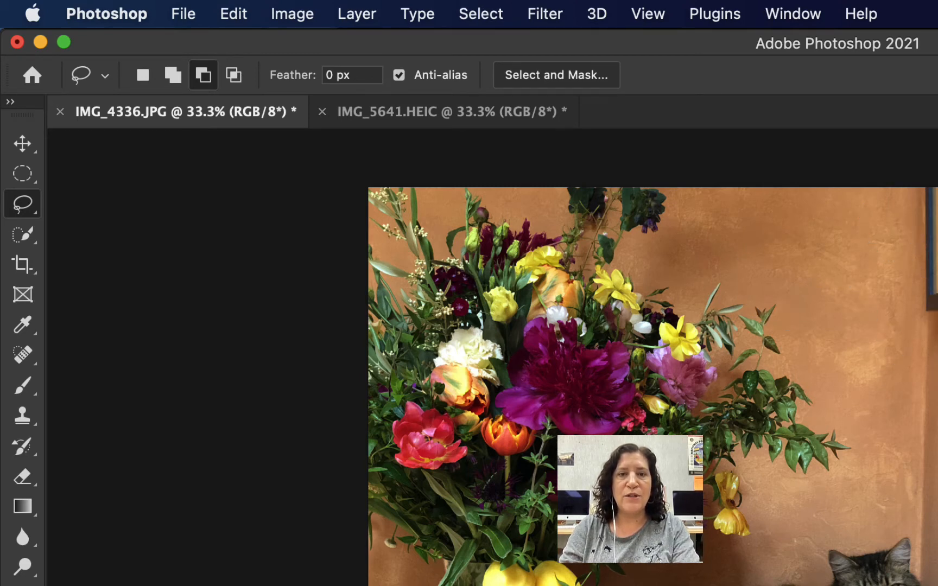
- Lasso a first section of the cat's head, following the fur edge between the ears and down the cheek
{"action": "key", "text": "super+plus"}
{"action": "scroll", "coordinate": [587, 357], "scroll_direction": "down", "scroll_amount": 6}
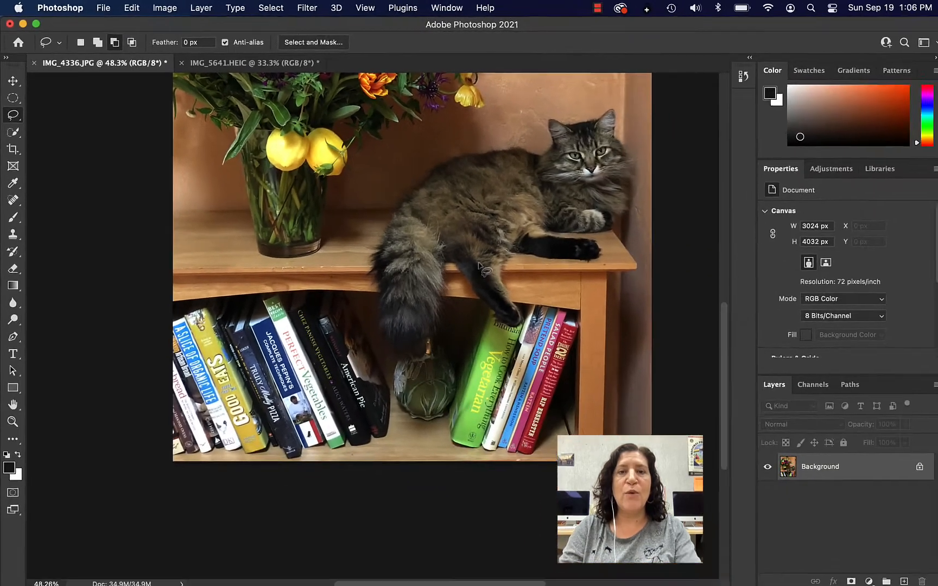
{"action": "key", "text": "super+plus"}
{"action": "scroll", "coordinate": [478, 263], "scroll_direction": "up", "scroll_amount": 5}
{"action": "scroll", "coordinate": [478, 264], "scroll_direction": "right", "scroll_amount": 4}
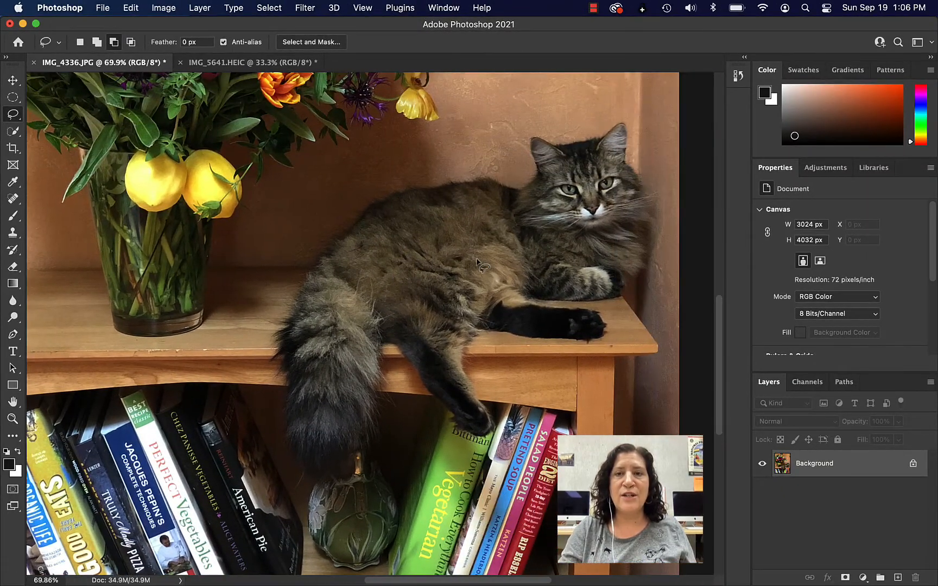
{"action": "scroll", "coordinate": [478, 264], "scroll_direction": "up", "scroll_amount": 3}
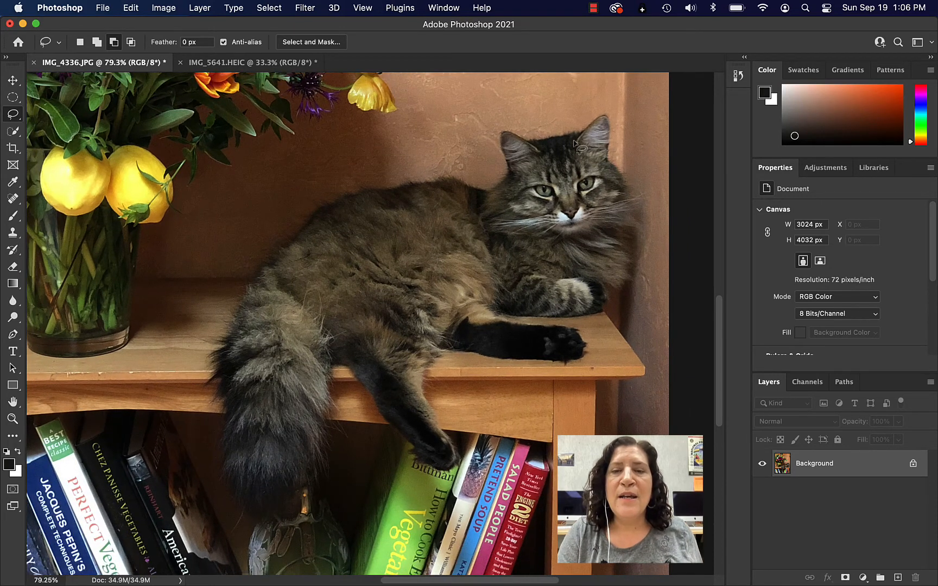
{"action": "left_click_drag", "start_coordinate": [581, 132], "coordinate": [530, 142]}
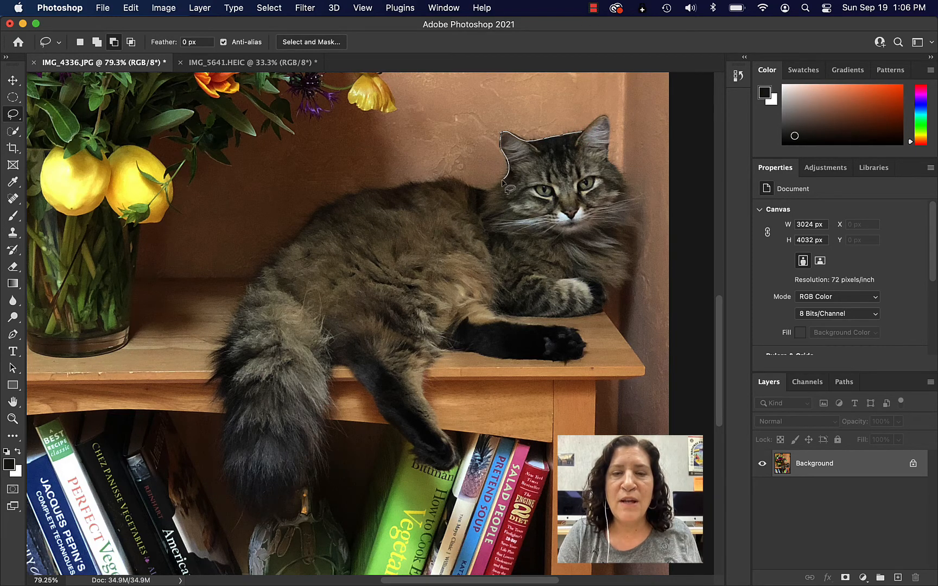
{"action": "mouse_move", "coordinate": [559, 208]}
{"action": "left_mouse_down"}
{"action": "mouse_move", "coordinate": [577, 196]}
{"action": "mouse_move", "coordinate": [589, 138]}
{"action": "left_mouse_up"}
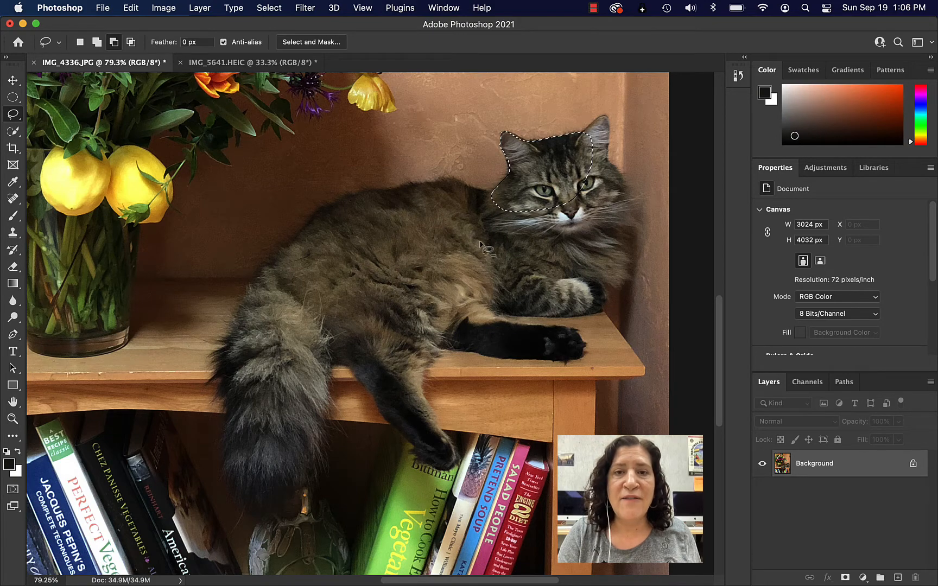
- Extend the lasso selection in Add to Selection mode over the cat's second ear, face, chest ruff and front paw
{"action": "left_click", "coordinate": [96, 43]}
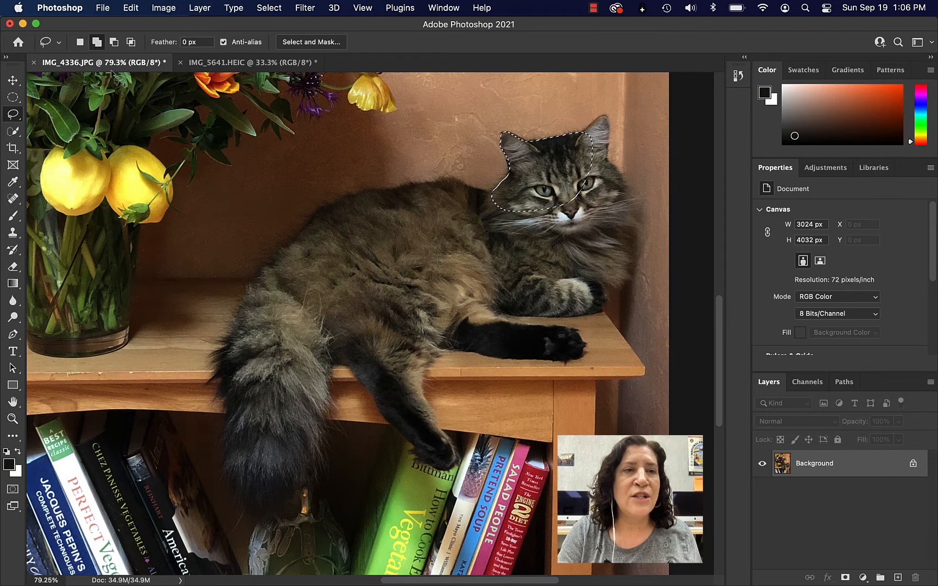
{"action": "left_click_drag", "start_coordinate": [580, 136], "coordinate": [579, 136]}
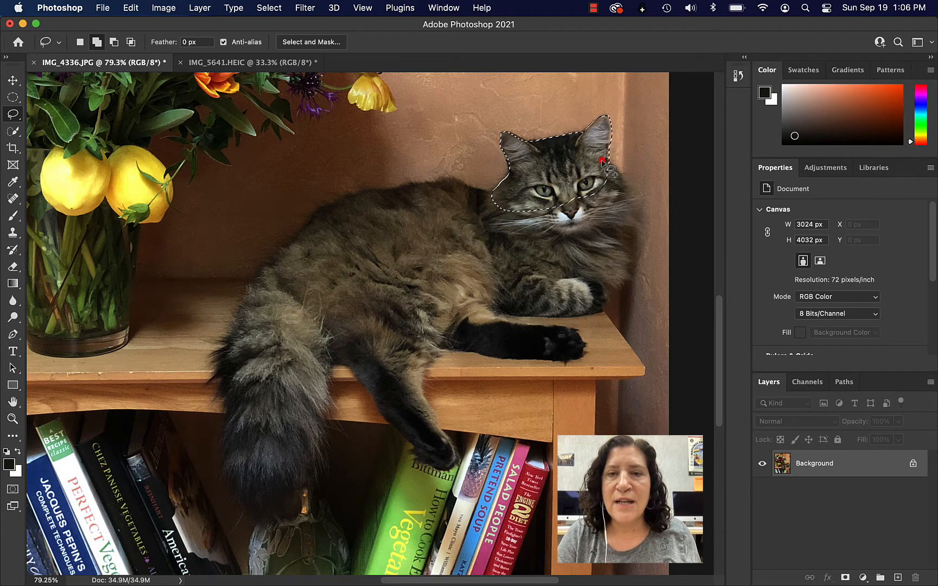
{"action": "mouse_move", "coordinate": [624, 188]}
{"action": "left_mouse_down"}
{"action": "mouse_move", "coordinate": [632, 214]}
{"action": "mouse_move", "coordinate": [595, 241]}
{"action": "mouse_move", "coordinate": [563, 233]}
{"action": "left_mouse_up"}
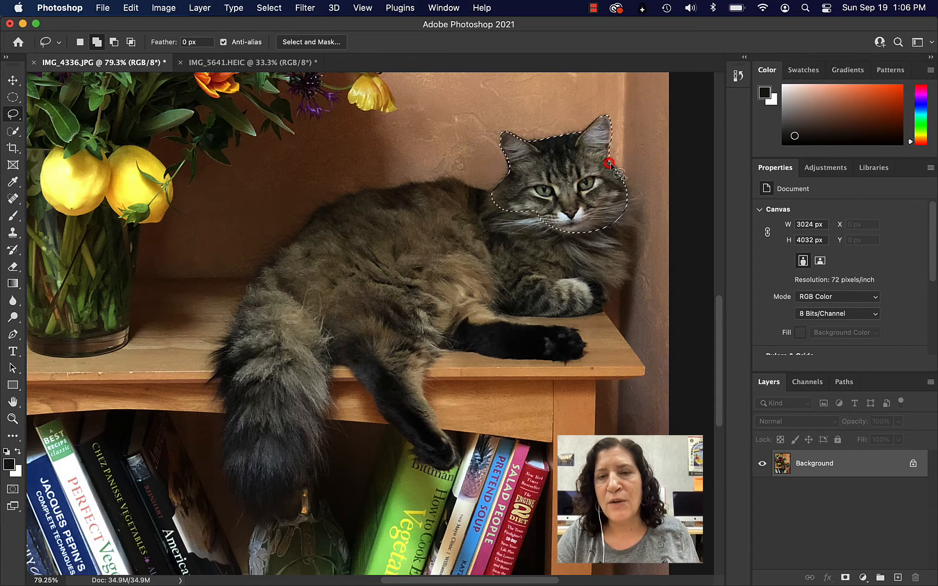
{"action": "mouse_move", "coordinate": [628, 187]}
{"action": "left_mouse_down"}
{"action": "mouse_move", "coordinate": [631, 254]}
{"action": "mouse_move", "coordinate": [589, 284]}
{"action": "mouse_move", "coordinate": [525, 272]}
{"action": "mouse_move", "coordinate": [510, 239]}
{"action": "left_mouse_up"}
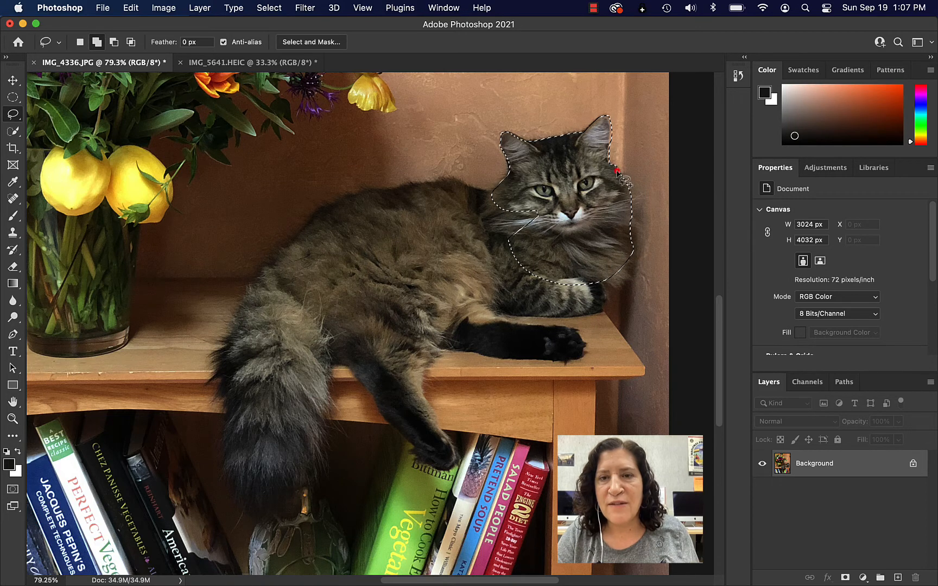
{"action": "left_click_drag", "start_coordinate": [635, 211], "coordinate": [630, 248]}
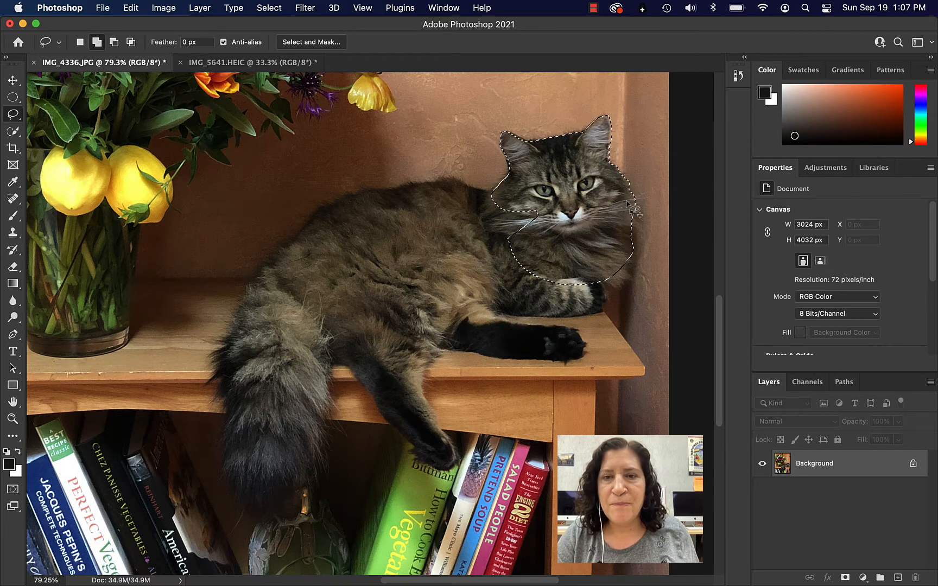
{"action": "mouse_move", "coordinate": [628, 198]}
{"action": "left_mouse_down"}
{"action": "mouse_move", "coordinate": [635, 258]}
{"action": "mouse_move", "coordinate": [599, 309]}
{"action": "mouse_move", "coordinate": [569, 311]}
{"action": "mouse_move", "coordinate": [527, 292]}
{"action": "mouse_move", "coordinate": [516, 242]}
{"action": "left_mouse_up"}
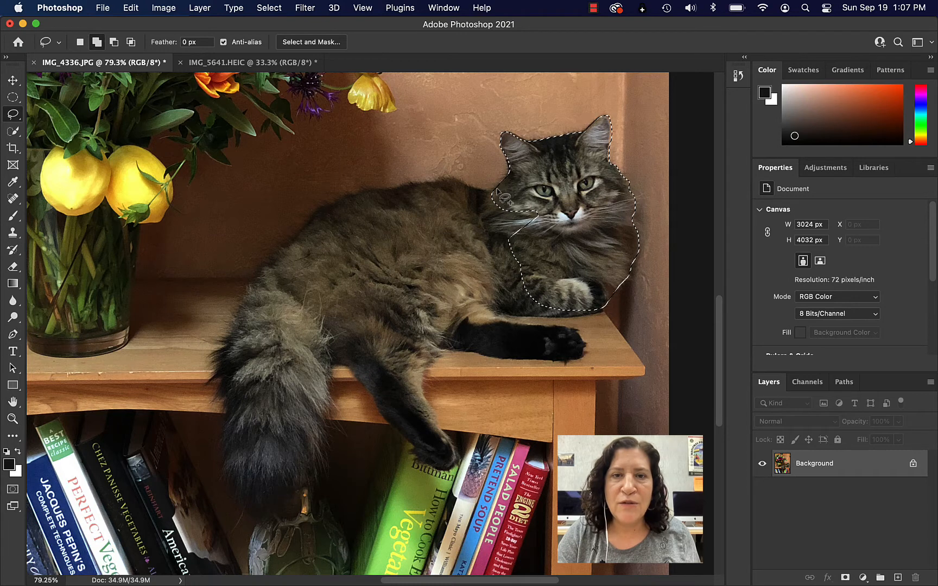
- Add the cat's back and upper body to the selection as far as the rump, and fill the unselected gap on the cheek
{"action": "mouse_move", "coordinate": [497, 188]}
{"action": "left_mouse_down"}
{"action": "mouse_move", "coordinate": [453, 178]}
{"action": "mouse_move", "coordinate": [365, 189]}
{"action": "mouse_move", "coordinate": [326, 207]}
{"action": "mouse_move", "coordinate": [311, 233]}
{"action": "mouse_move", "coordinate": [338, 264]}
{"action": "mouse_move", "coordinate": [422, 291]}
{"action": "mouse_move", "coordinate": [547, 284]}
{"action": "left_mouse_up"}
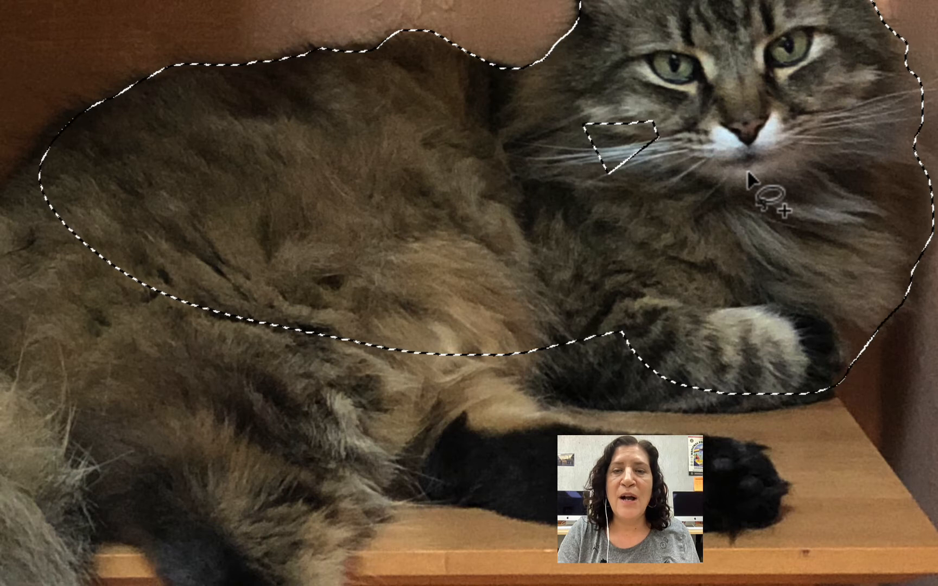
{"action": "left_click", "coordinate": [689, 124]}
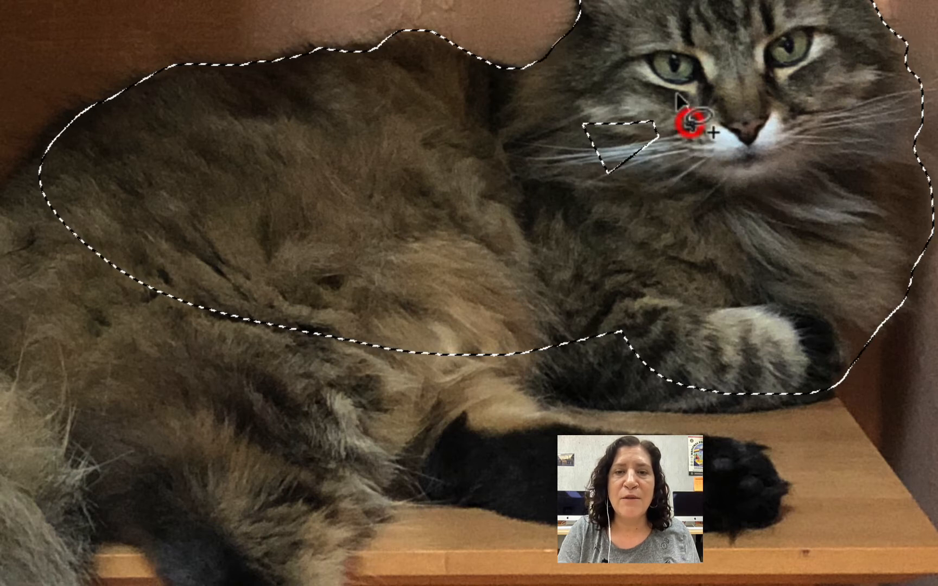
{"action": "mouse_move", "coordinate": [676, 90]}
{"action": "left_mouse_down"}
{"action": "mouse_move", "coordinate": [542, 148]}
{"action": "mouse_move", "coordinate": [593, 232]}
{"action": "mouse_move", "coordinate": [676, 182]}
{"action": "left_mouse_up"}
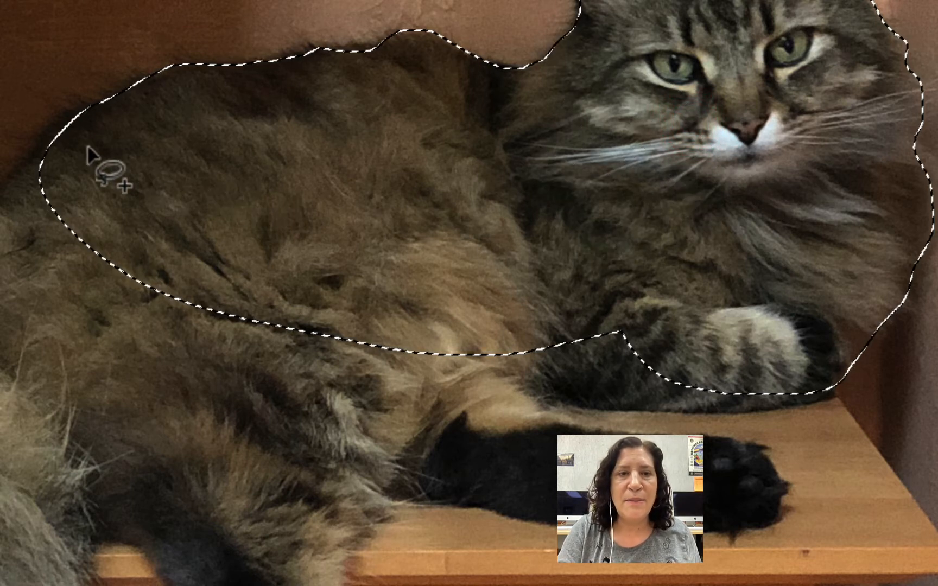
{"action": "mouse_move", "coordinate": [70, 117]}
{"action": "left_mouse_down"}
{"action": "mouse_move", "coordinate": [2, 190]}
{"action": "mouse_move", "coordinate": [7, 336]}
{"action": "mouse_move", "coordinate": [442, 326]}
{"action": "left_mouse_up"}
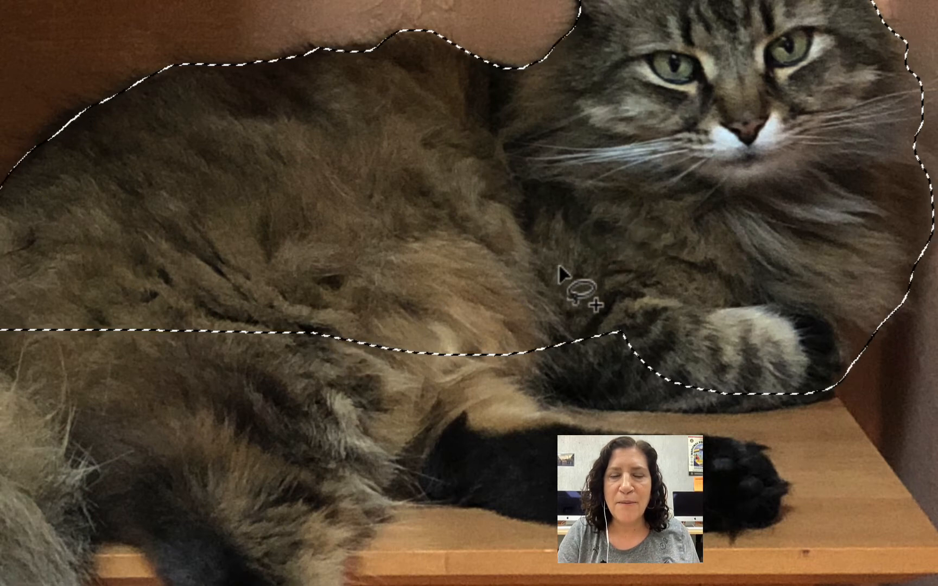
{"action": "mouse_move", "coordinate": [316, 315]}
{"action": "left_mouse_down"}
{"action": "mouse_move", "coordinate": [401, 321]}
{"action": "mouse_move", "coordinate": [630, 369]}
{"action": "left_mouse_up"}
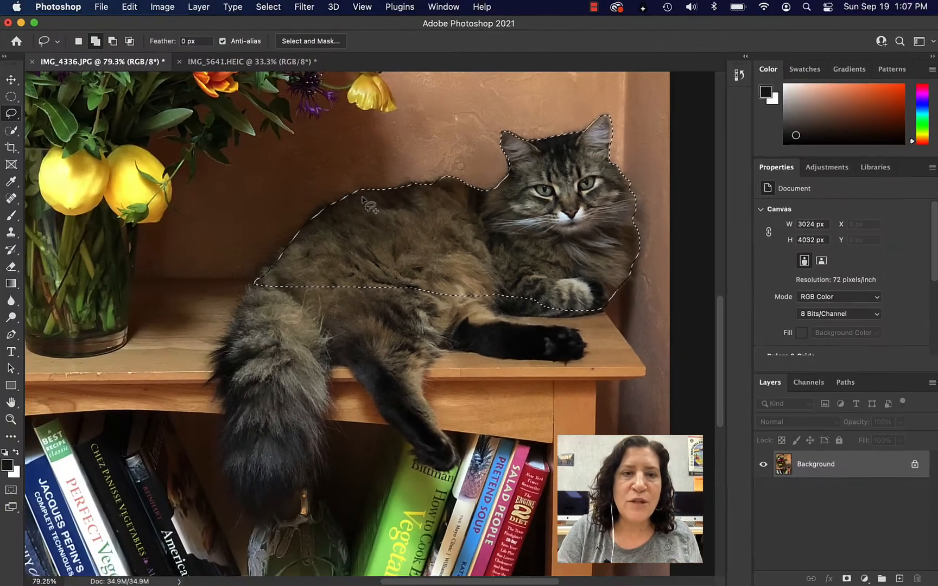
- Lasso an extra patch of wall above the cat's back into the selection, and remove it in Subtract from Selection mode
{"action": "left_click_drag", "start_coordinate": [159, 83], "coordinate": [107, 81]}
{"action": "mouse_move", "coordinate": [346, 197]}
{"action": "left_mouse_down"}
{"action": "mouse_move", "coordinate": [293, 225]}
{"action": "mouse_move", "coordinate": [280, 256]}
{"action": "left_mouse_up"}
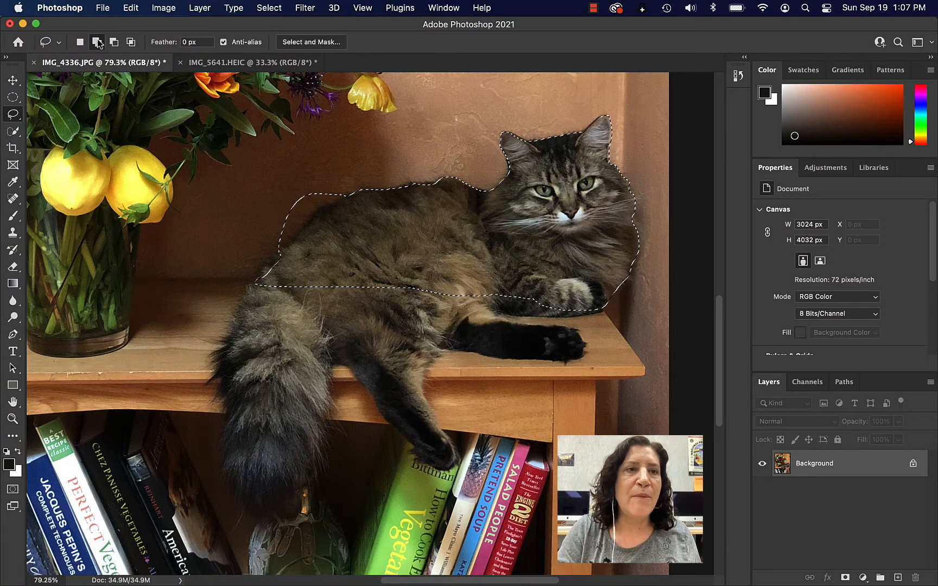
{"action": "left_click", "coordinate": [114, 42]}
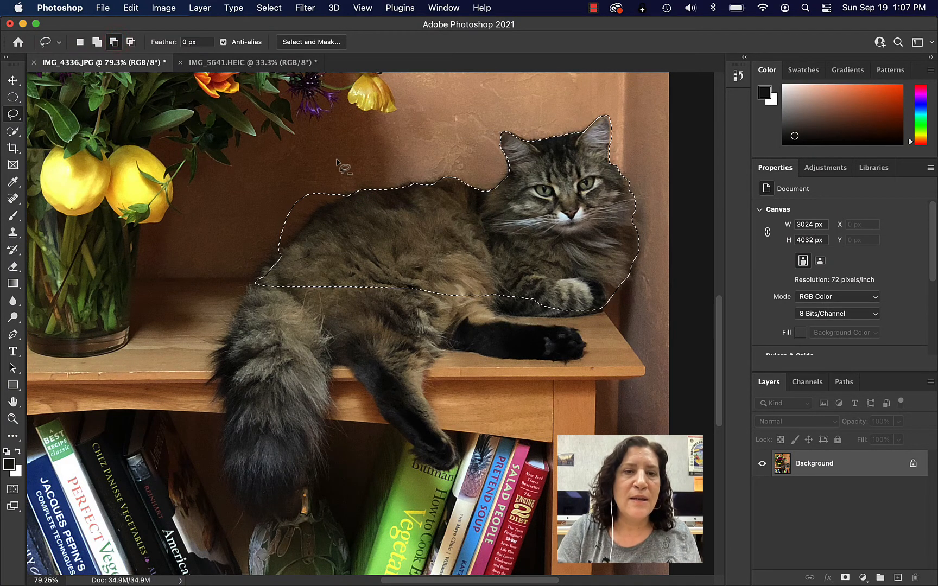
{"action": "mouse_move", "coordinate": [350, 191]}
{"action": "left_mouse_down"}
{"action": "mouse_move", "coordinate": [353, 202]}
{"action": "mouse_move", "coordinate": [340, 196]}
{"action": "mouse_move", "coordinate": [326, 206]}
{"action": "mouse_move", "coordinate": [284, 253]}
{"action": "mouse_move", "coordinate": [214, 256]}
{"action": "mouse_move", "coordinate": [345, 149]}
{"action": "left_mouse_up"}
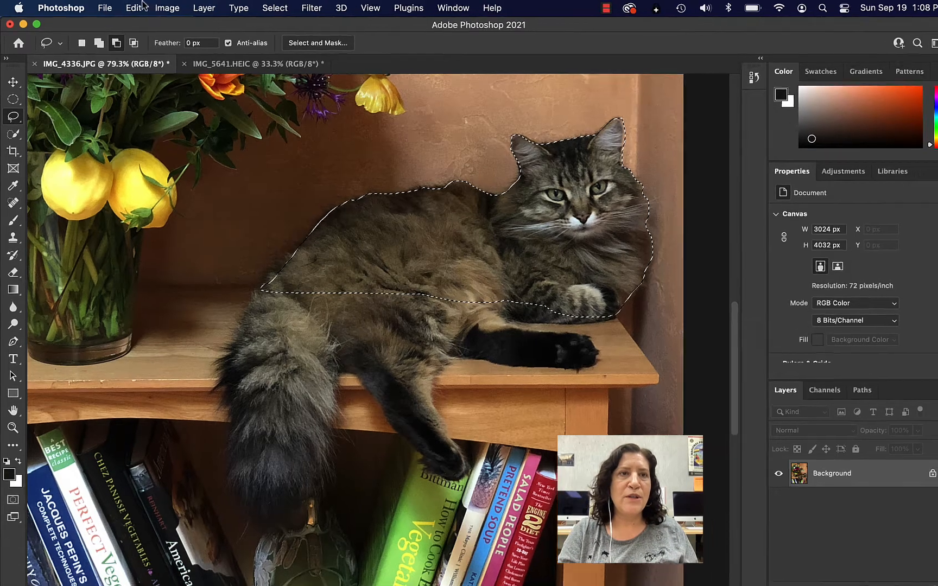
- Cut the selected cat out of the photo and undo the cut
{"action": "left_click", "coordinate": [130, 8]}
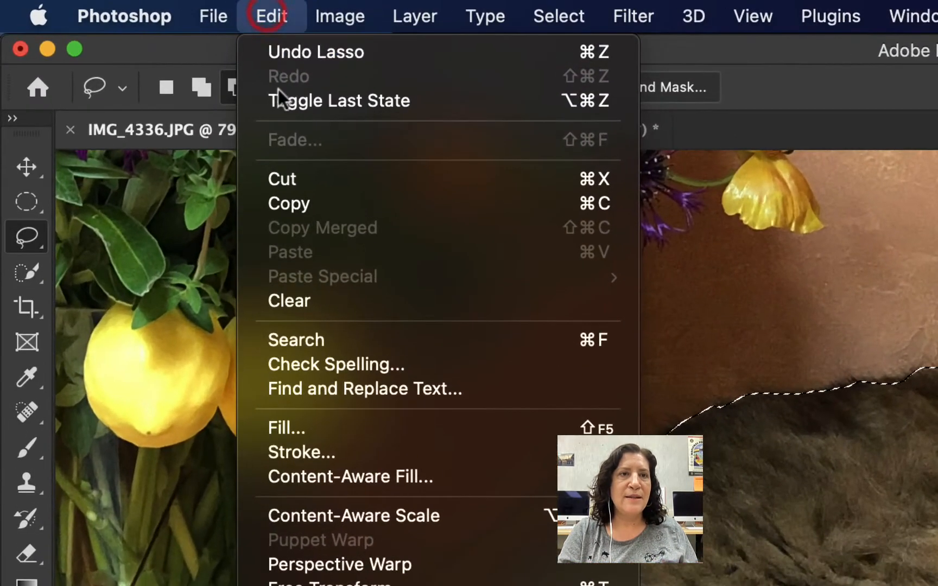
{"action": "left_click", "coordinate": [245, 150]}
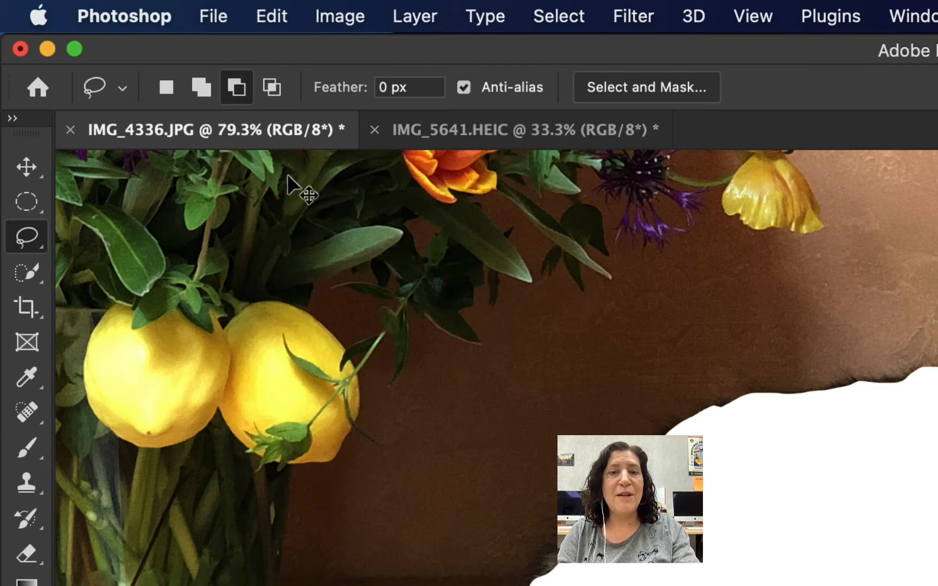
{"action": "key", "text": "super+z"}
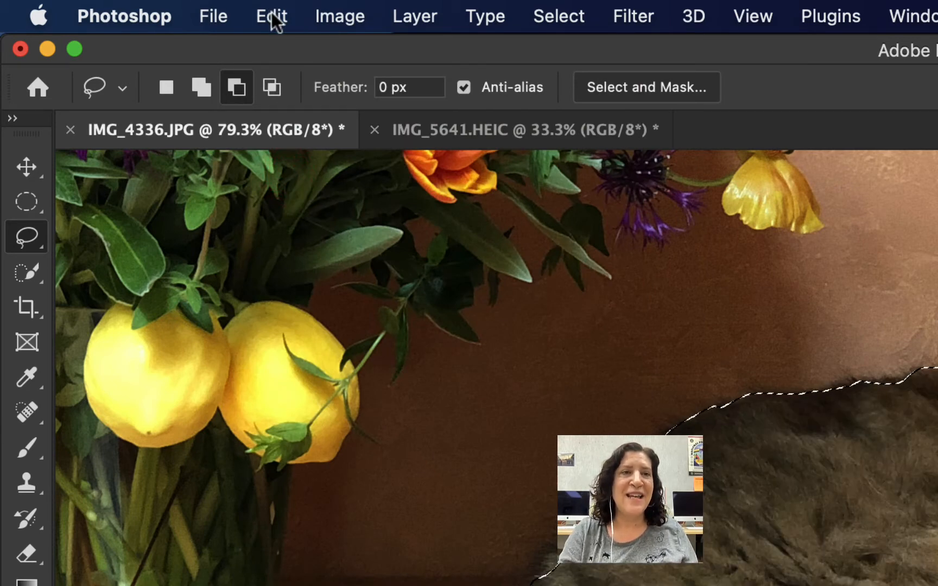
- Copy the selected cat from IMG_4336.JPG and paste it into the beach photo IMG_5641.HEIC
{"action": "left_click", "coordinate": [273, 19]}
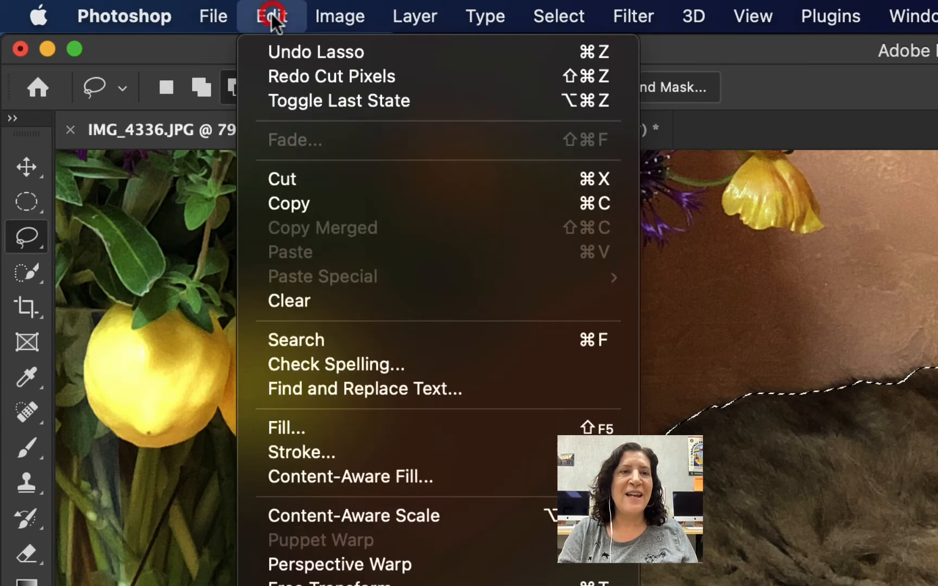
{"action": "left_click", "coordinate": [285, 210]}
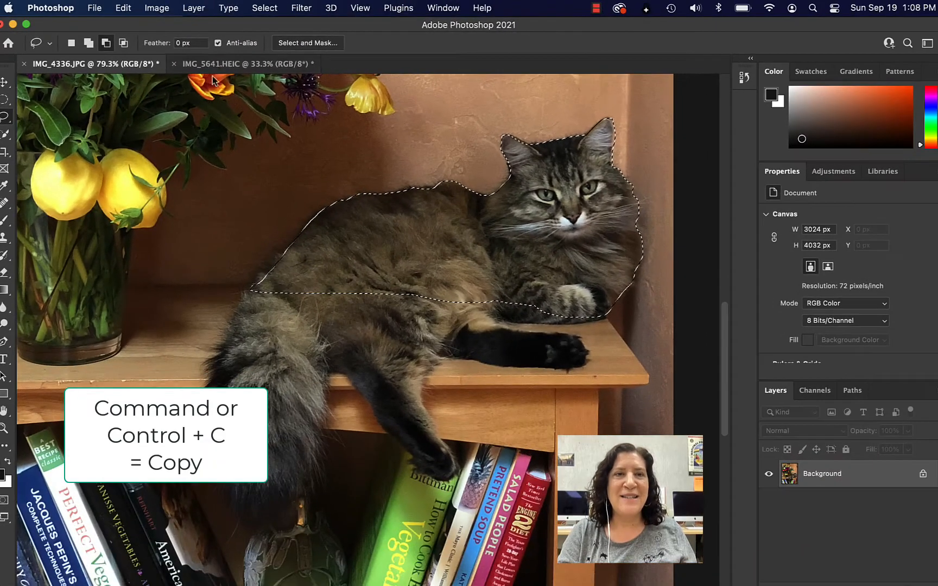
{"action": "left_click", "coordinate": [221, 64]}
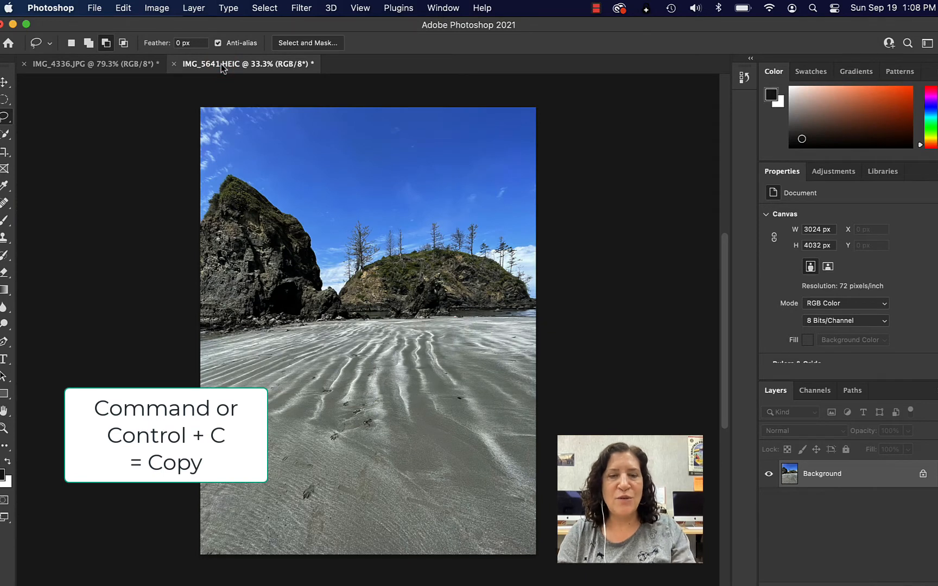
{"action": "key", "text": "super+v"}
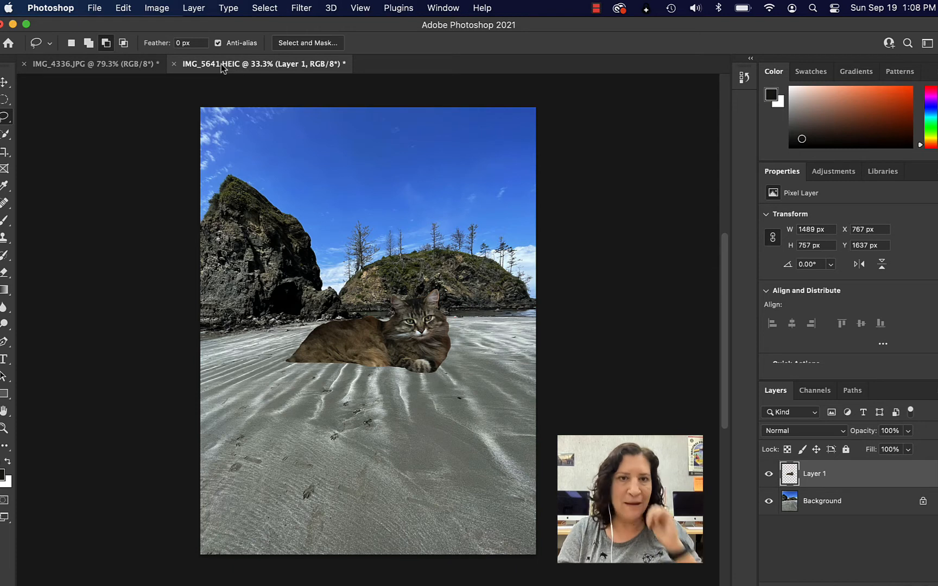
- Move the pasted cat over the large rock, and place it on top of the tree-covered hill against the sky
{"action": "left_click", "coordinate": [4, 82]}
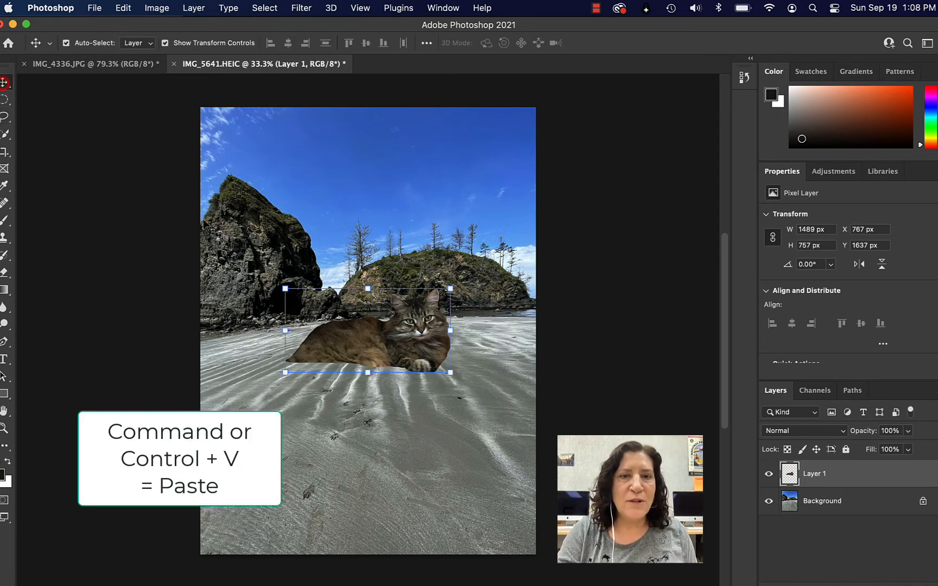
{"action": "left_click_drag", "start_coordinate": [371, 334], "coordinate": [321, 273]}
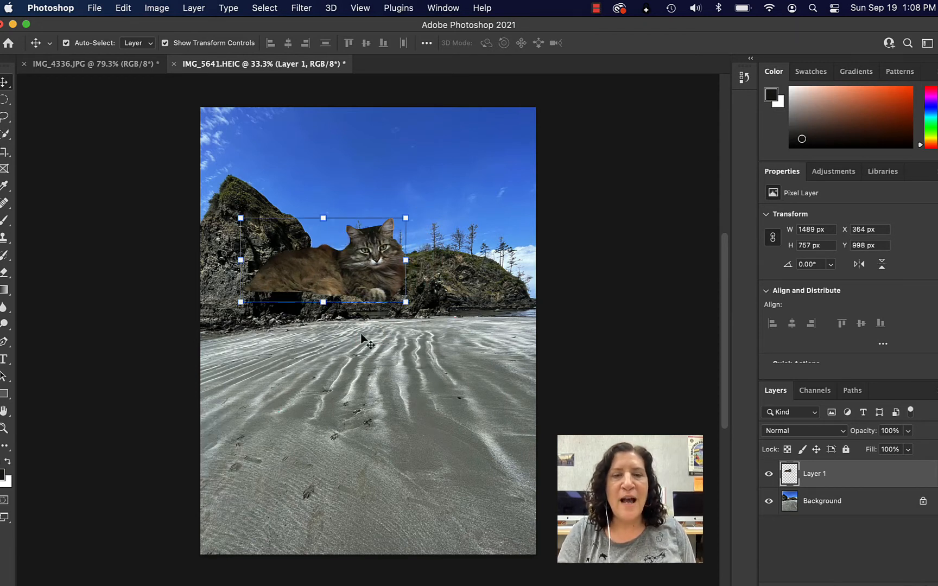
{"action": "scroll", "coordinate": [353, 280], "scroll_direction": "up", "scroll_amount": 5}
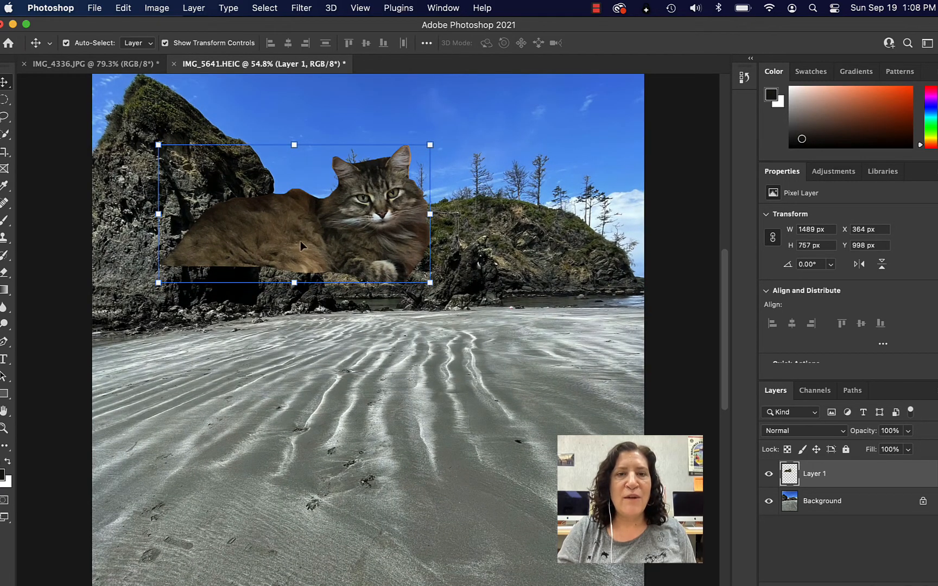
{"action": "mouse_move", "coordinate": [341, 267]}
{"action": "left_mouse_down"}
{"action": "mouse_move", "coordinate": [333, 245]}
{"action": "mouse_move", "coordinate": [340, 267]}
{"action": "left_mouse_up"}
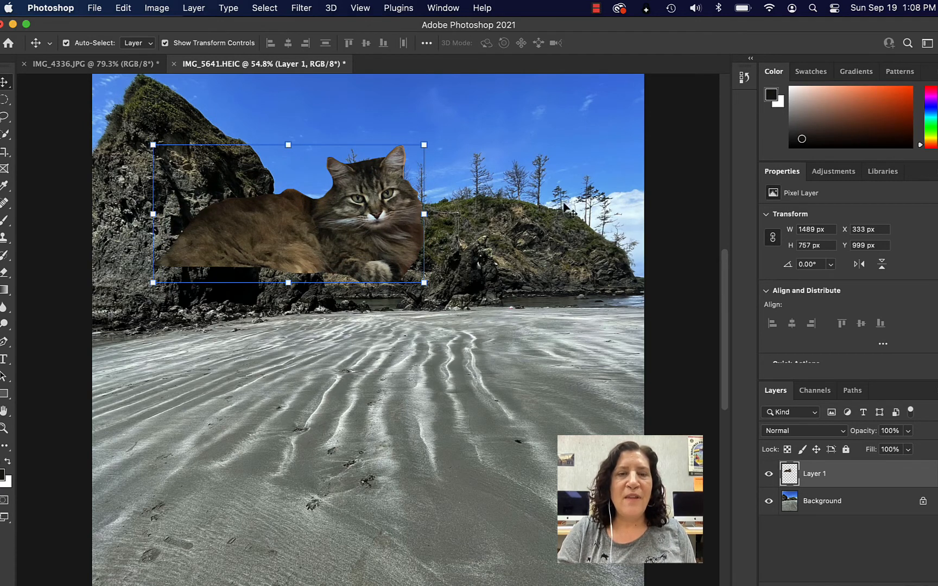
{"action": "left_click_drag", "start_coordinate": [338, 239], "coordinate": [543, 206]}
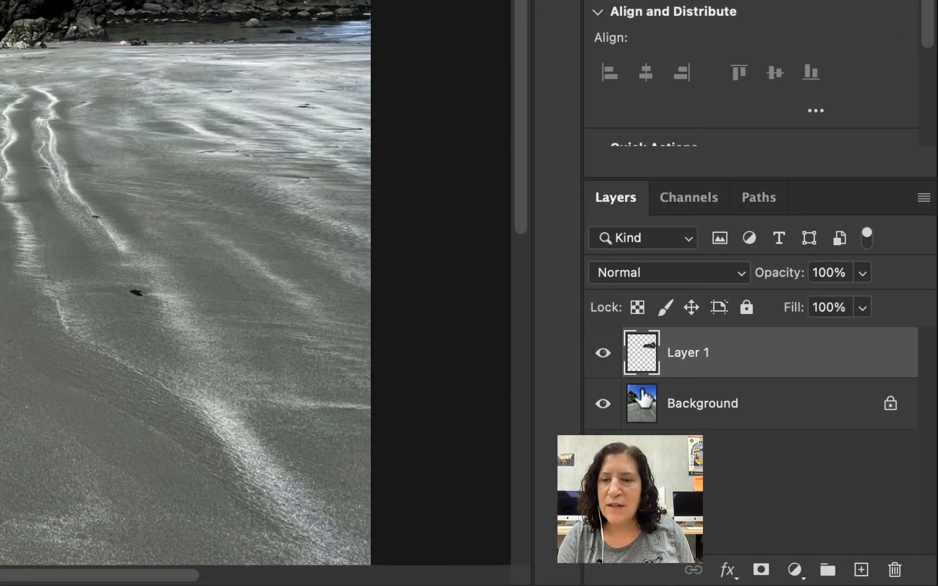
- Unlock the beach Background layer, lower its opacity to 57%, and restore it to 100%
{"action": "left_click", "coordinate": [711, 416]}
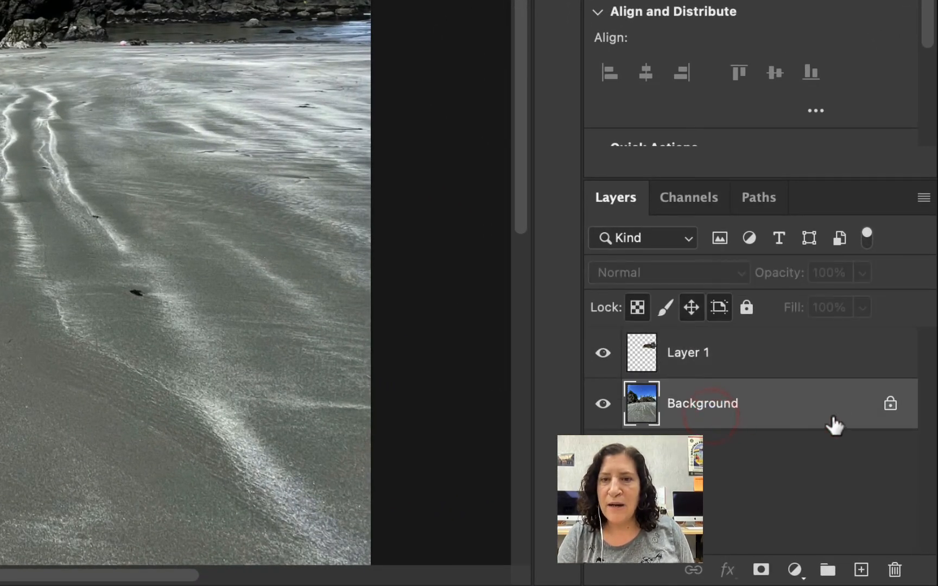
{"action": "left_click", "coordinate": [890, 403]}
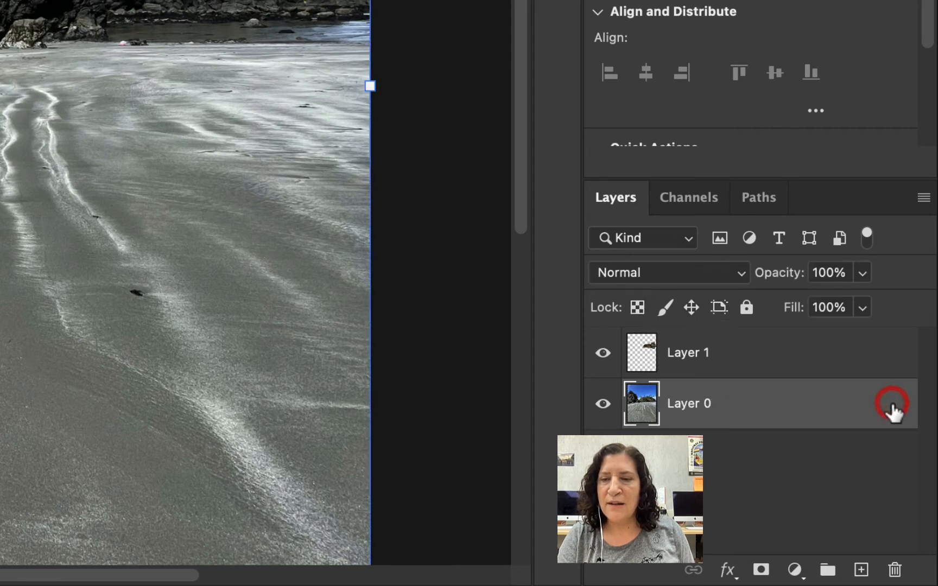
{"action": "left_click", "coordinate": [864, 275]}
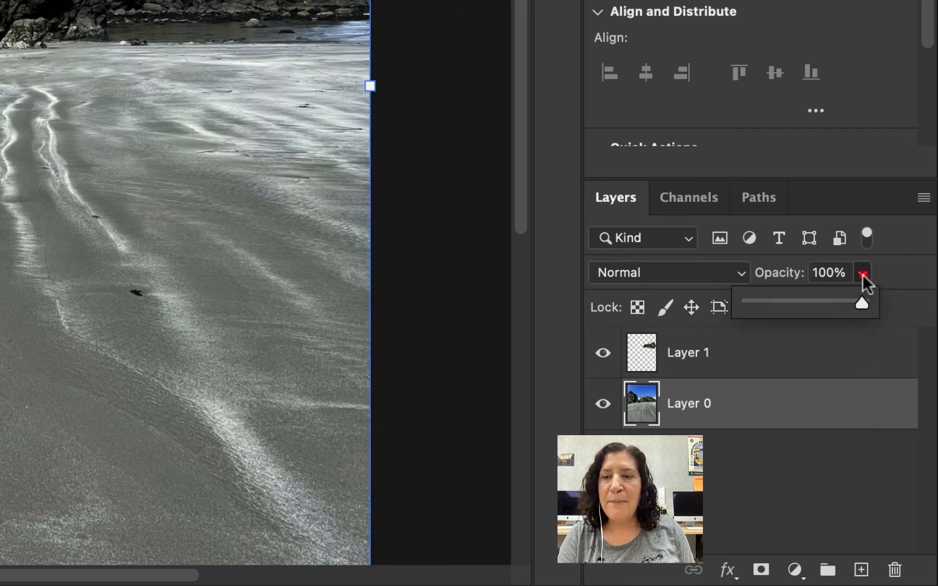
{"action": "left_click_drag", "start_coordinate": [858, 304], "coordinate": [812, 306]}
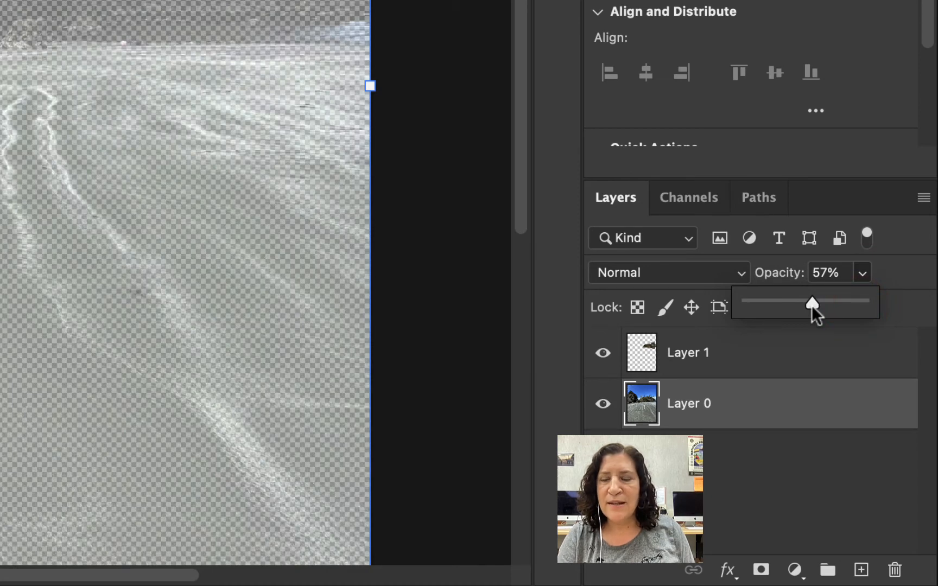
{"action": "left_click_drag", "start_coordinate": [811, 305], "coordinate": [882, 309]}
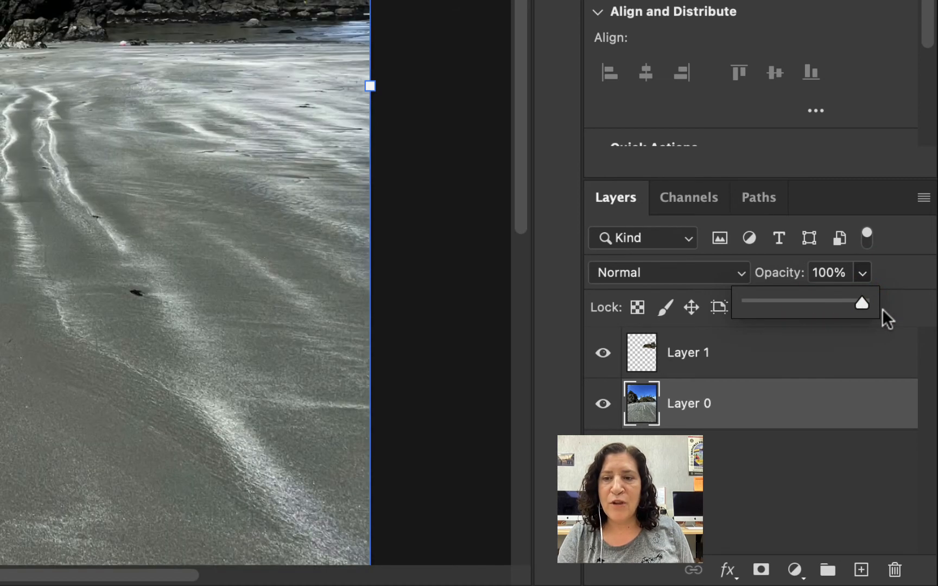
- Reduce the opacity of the cat layer, Layer 1, to 57%
{"action": "left_click", "coordinate": [759, 361]}
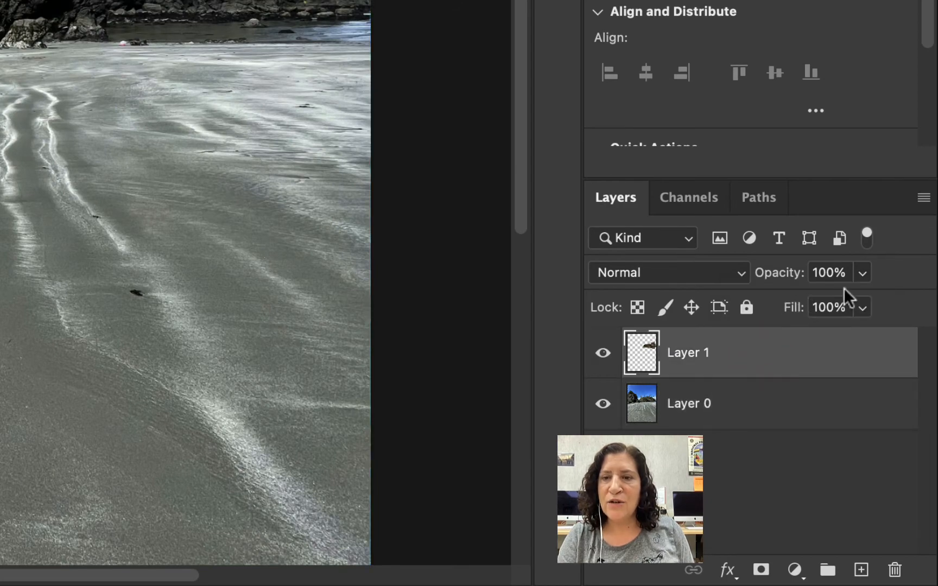
{"action": "left_click", "coordinate": [863, 273]}
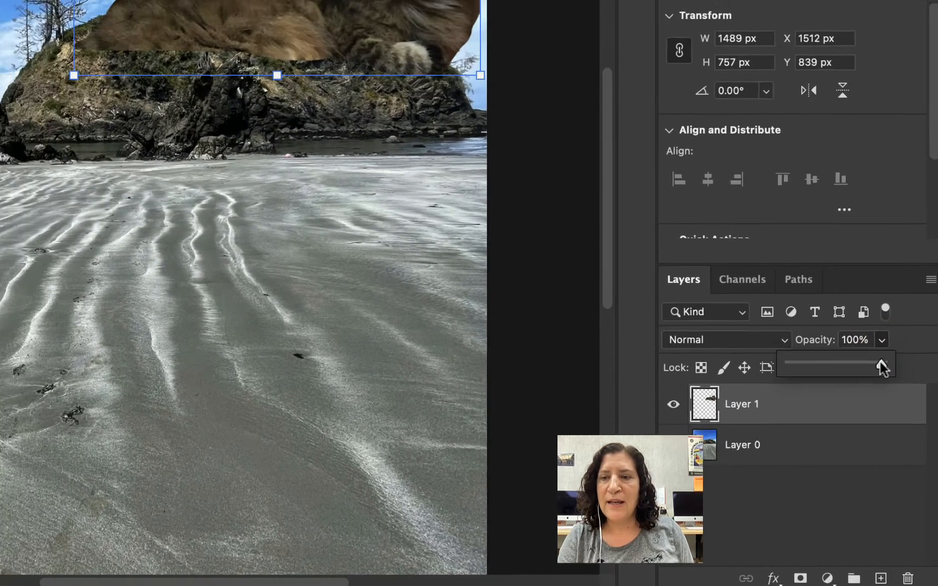
{"action": "left_click_drag", "start_coordinate": [880, 361], "coordinate": [844, 364]}
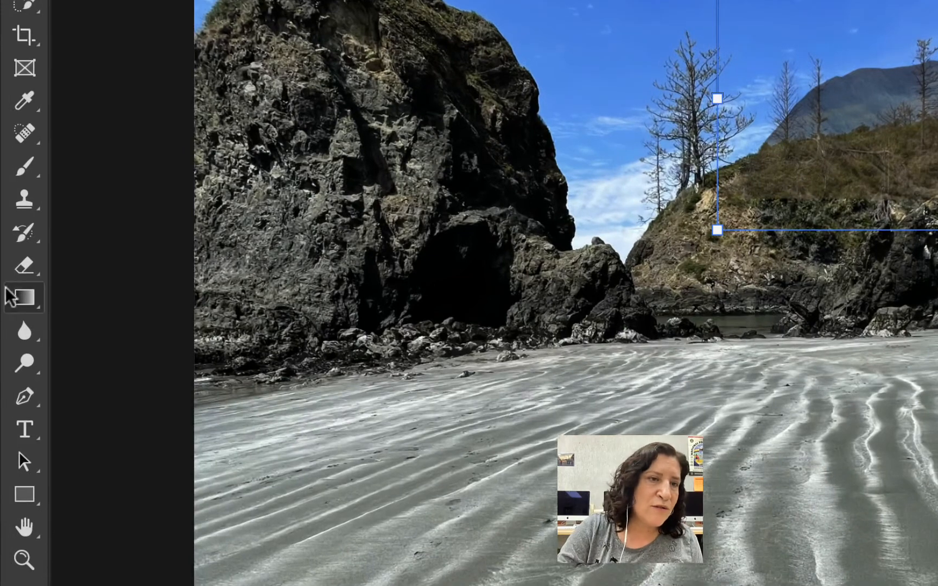
- Erase the cat's lower part overlapping the hill with the Eraser at size 150, and set Layer 1's opacity to 100%
{"action": "left_click", "coordinate": [25, 266]}
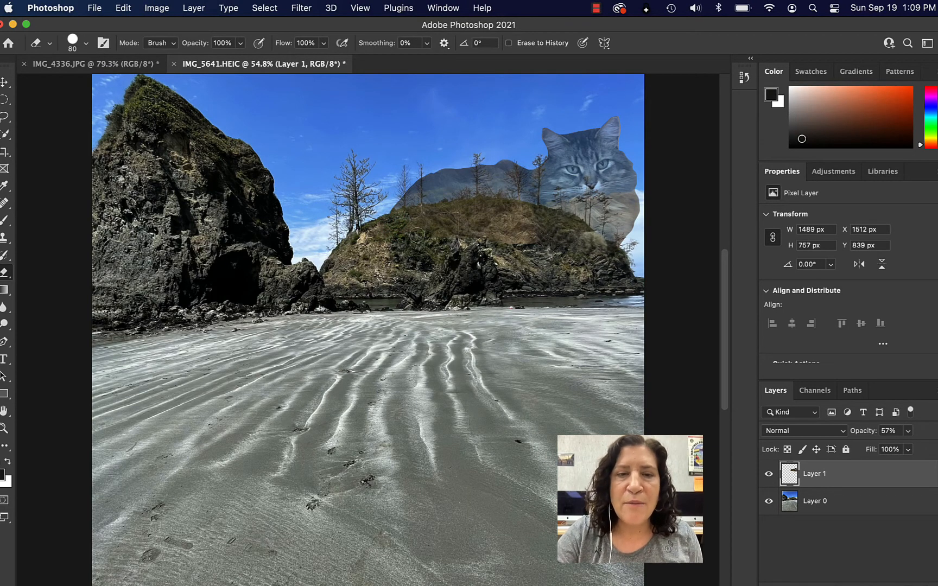
{"action": "key", "text": "bracketright"}
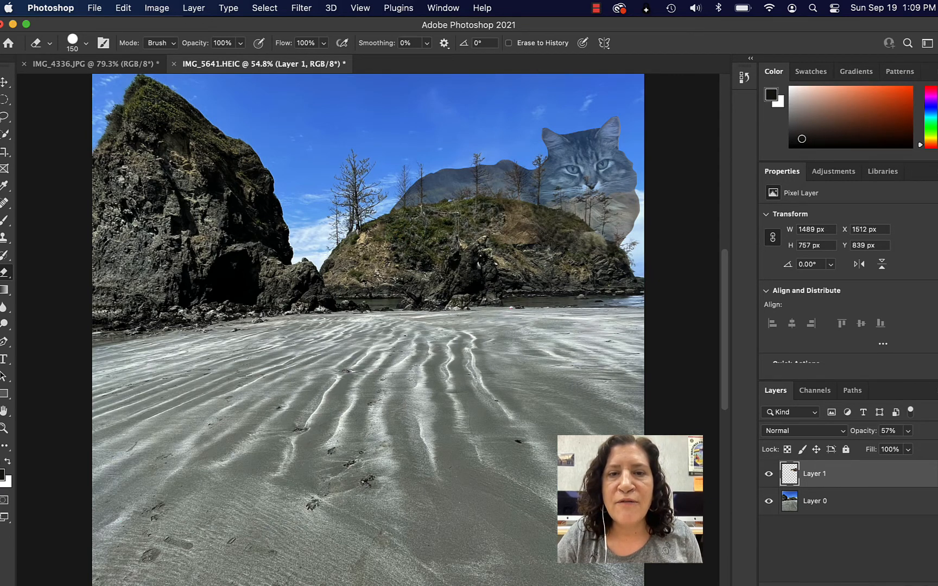
{"action": "mouse_move", "coordinate": [485, 212]}
{"action": "left_mouse_down"}
{"action": "mouse_move", "coordinate": [558, 227]}
{"action": "mouse_move", "coordinate": [588, 253]}
{"action": "mouse_move", "coordinate": [501, 244]}
{"action": "mouse_move", "coordinate": [536, 261]}
{"action": "mouse_move", "coordinate": [599, 269]}
{"action": "mouse_move", "coordinate": [606, 260]}
{"action": "mouse_move", "coordinate": [556, 232]}
{"action": "mouse_move", "coordinate": [467, 221]}
{"action": "mouse_move", "coordinate": [401, 240]}
{"action": "mouse_move", "coordinate": [401, 248]}
{"action": "left_mouse_up"}
{"action": "left_click", "coordinate": [909, 431]}
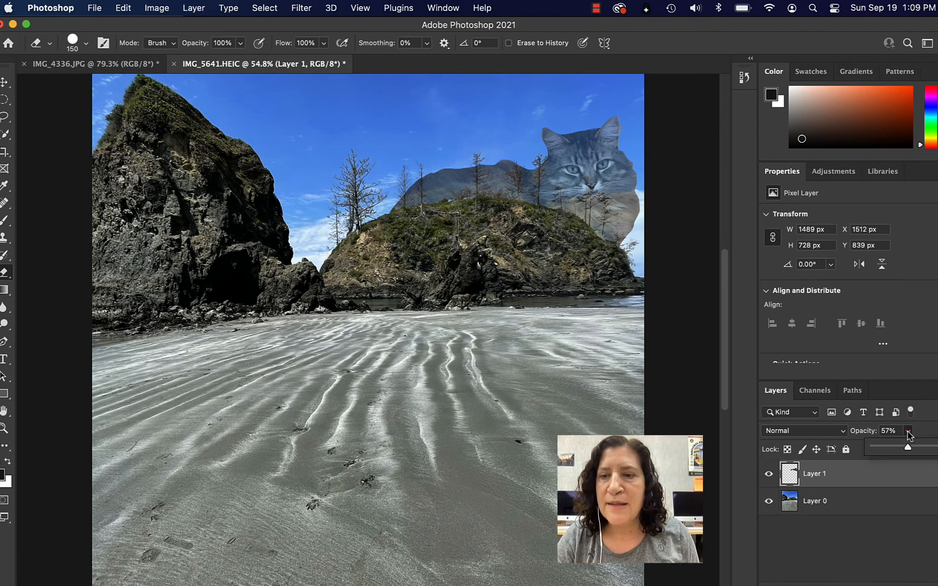
{"action": "left_click_drag", "start_coordinate": [908, 446], "coordinate": [934, 447]}
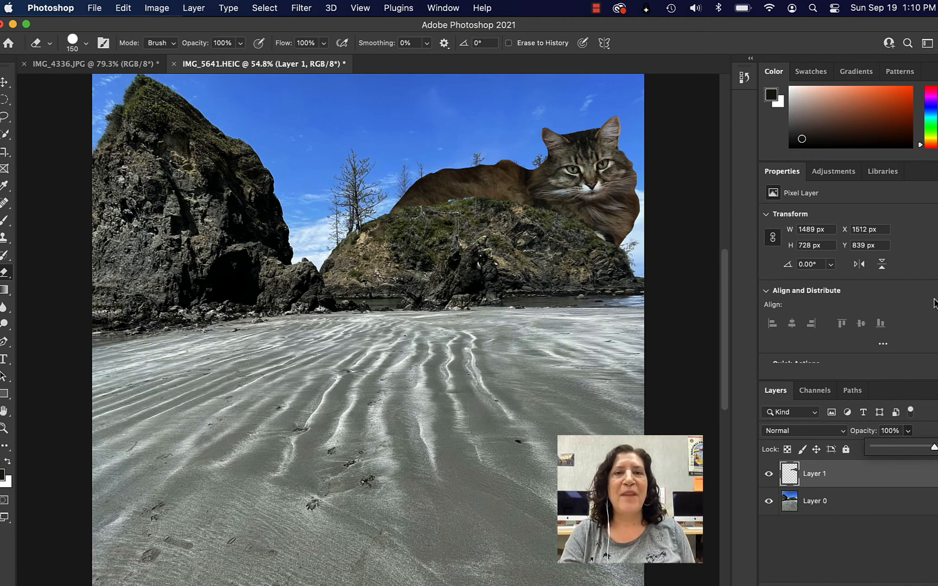
{"action": "left_click", "coordinate": [596, 8]}
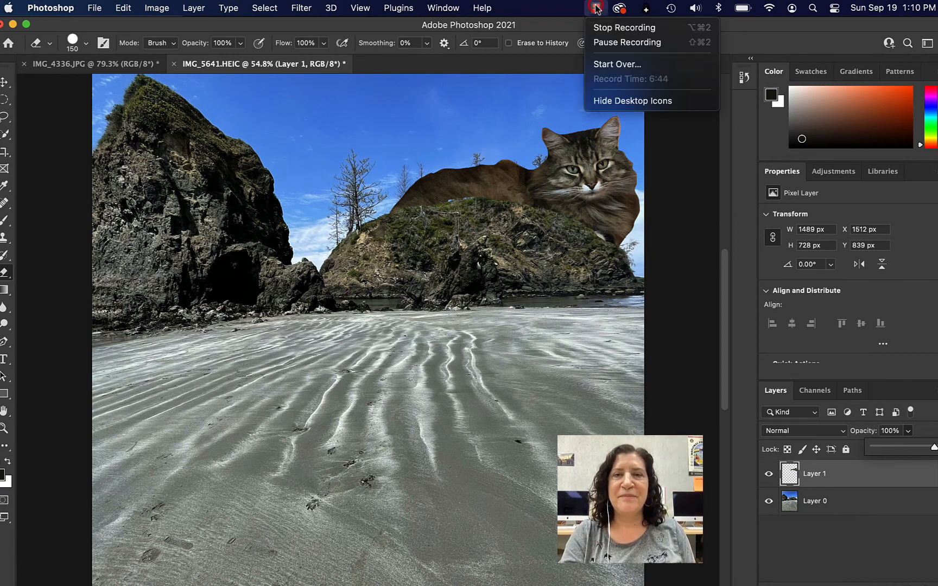